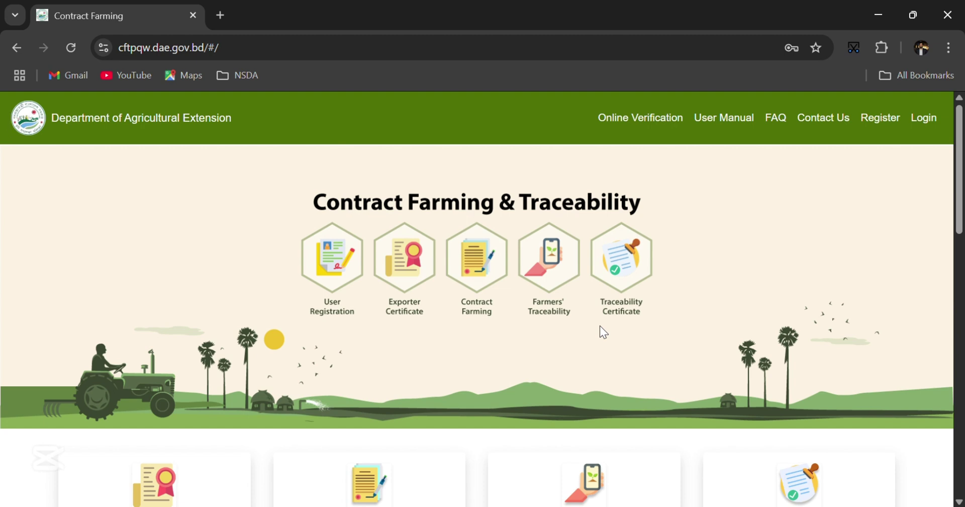
Log in to the contract farming portal with the Upazila Agriculture Officer's username and account password
left_click(925, 121)
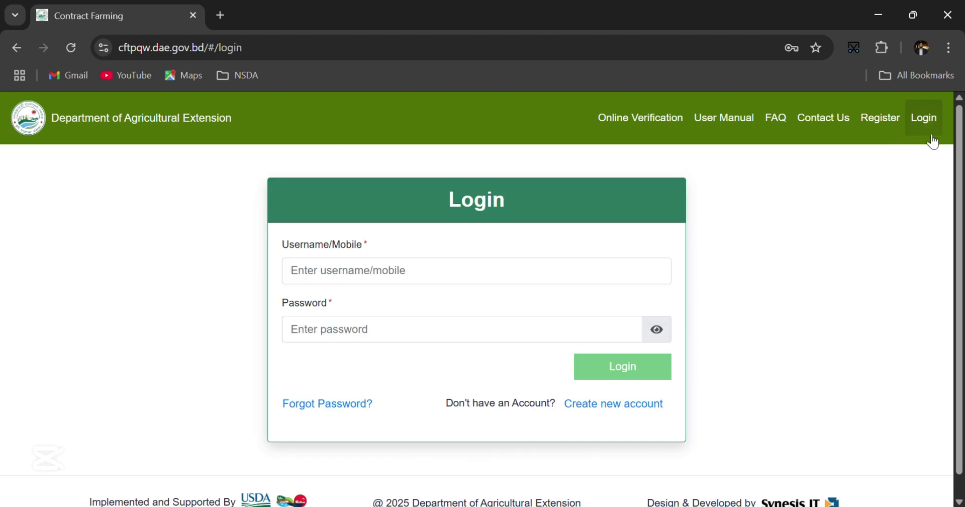
left_click(332, 286)
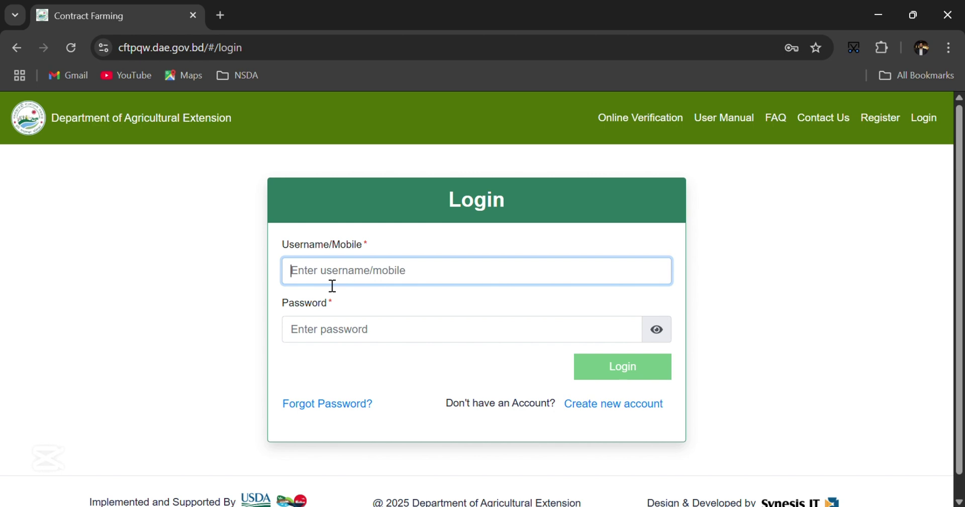
type("UAO")
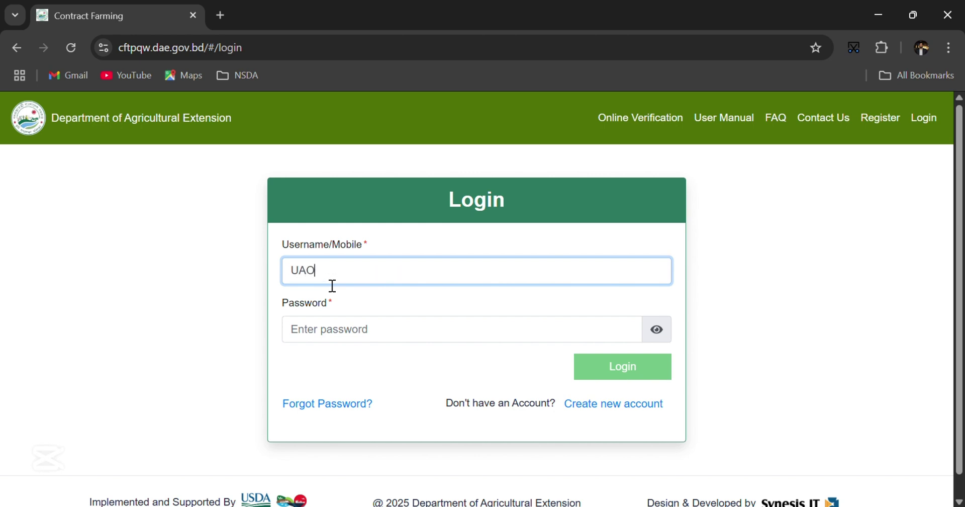
key("BackSpace")
key("BackSpace")
key("BackSpace")
type("uad")
key("ctrl+a")
type("uaonachol")
left_click(348, 331)
type("•••")
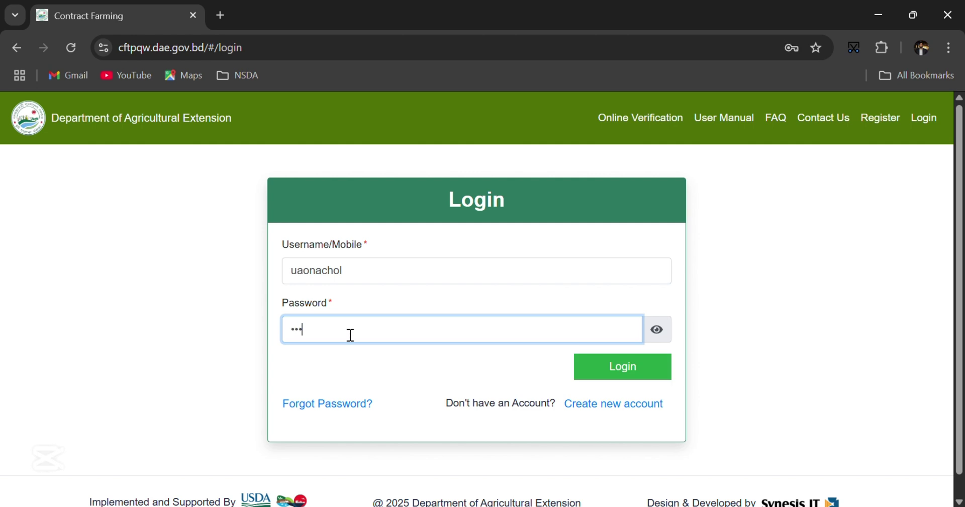
type("•••")
left_click(623, 371)
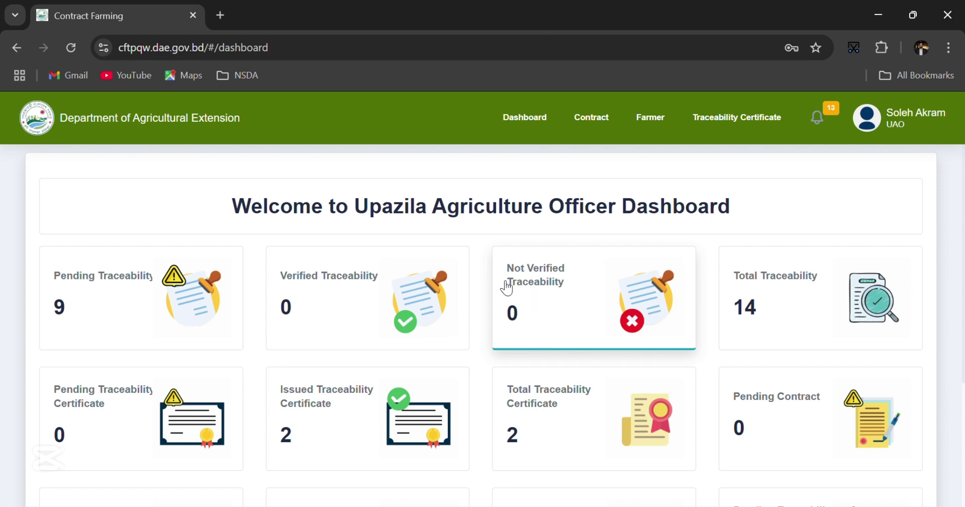
Look over the dashboard's summary cards and open the Pending Traceability list
scroll(506, 287, "down", 4)
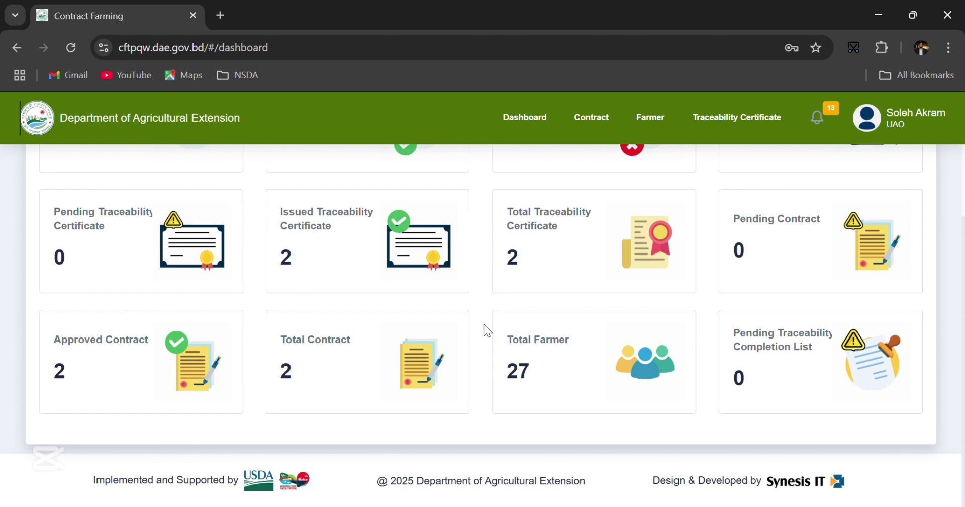
scroll(480, 325, "up", 5)
scroll(478, 327, "down", 1)
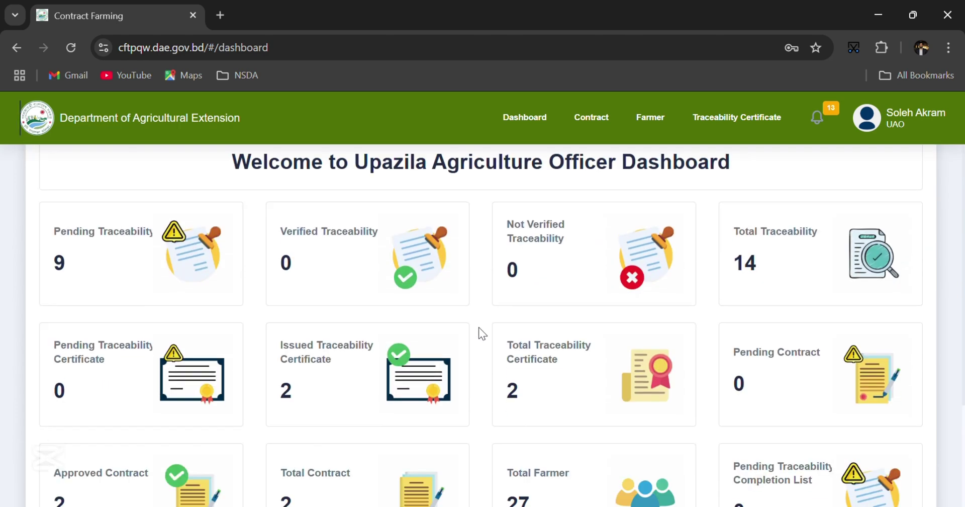
scroll(479, 327, "down", 4)
scroll(478, 327, "up", 5)
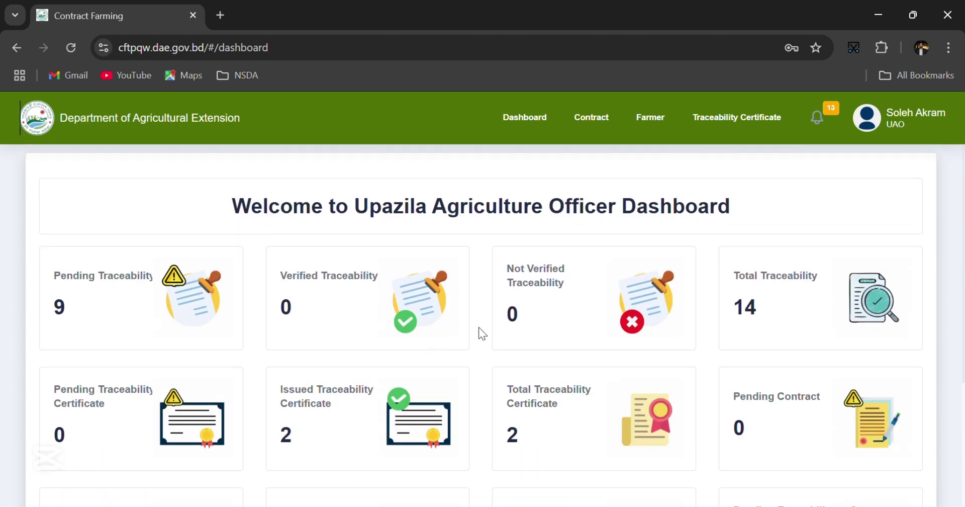
scroll(479, 326, "down", 2)
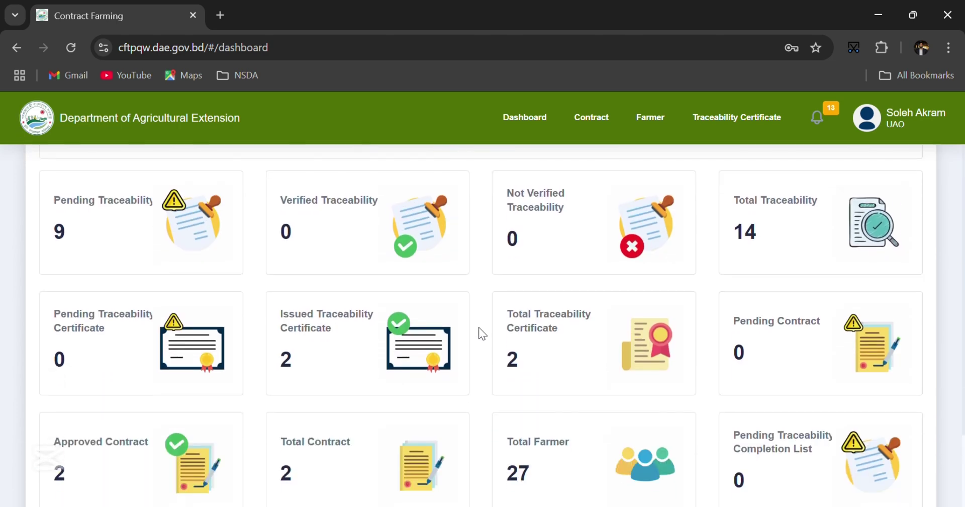
left_click(106, 226)
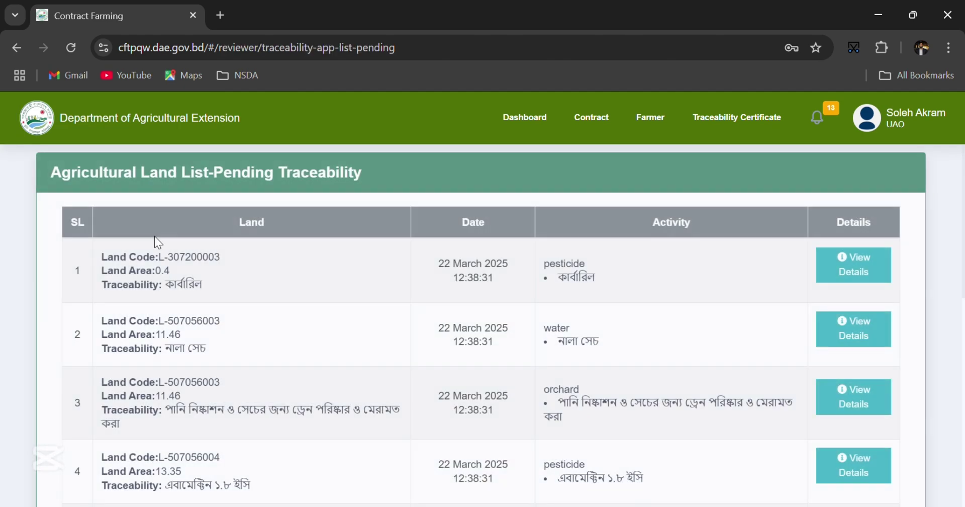
Open the details of the ninth entry in the pending land list, a pesticide activity
scroll(437, 314, "down", 8)
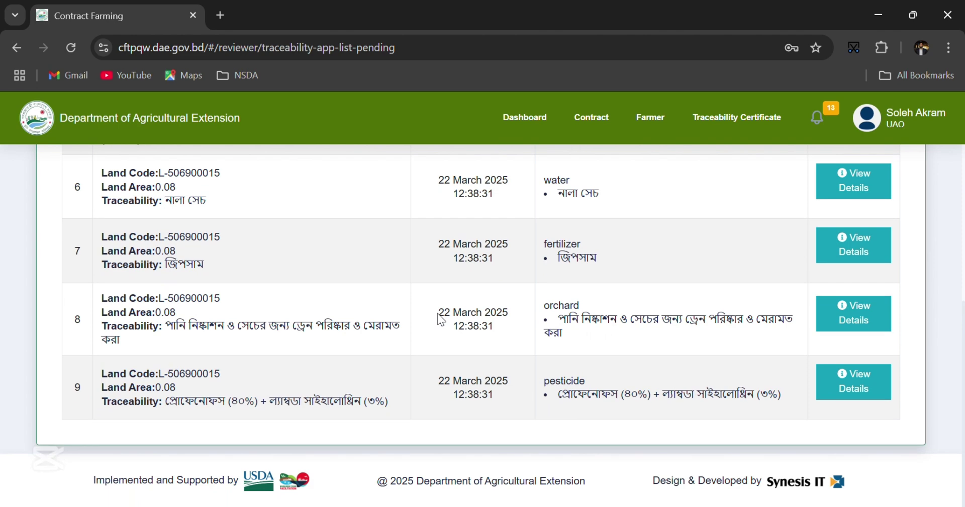
scroll(442, 317, "up", 9)
scroll(445, 322, "down", 9)
left_click(857, 382)
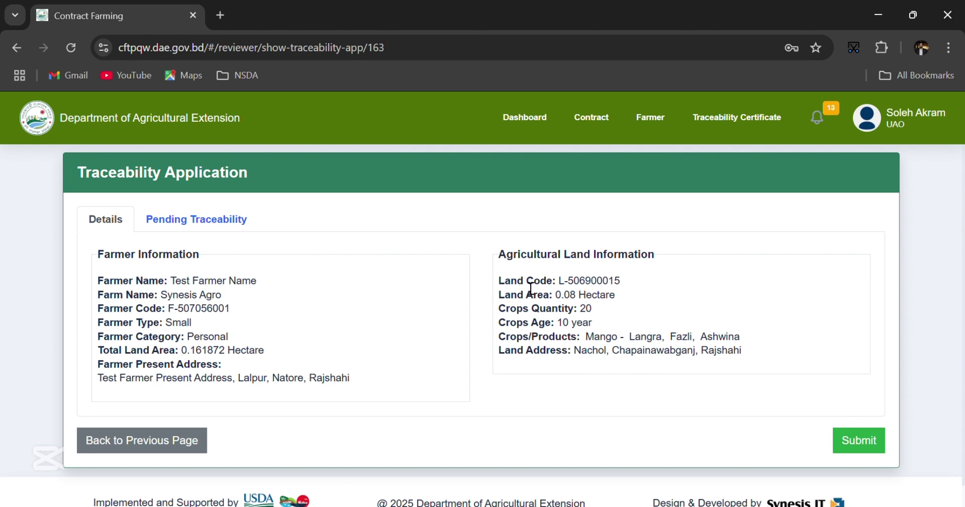
Review the application's farmer information and agricultural land information, including the land code and crops
left_click_drag(524, 280, 662, 280)
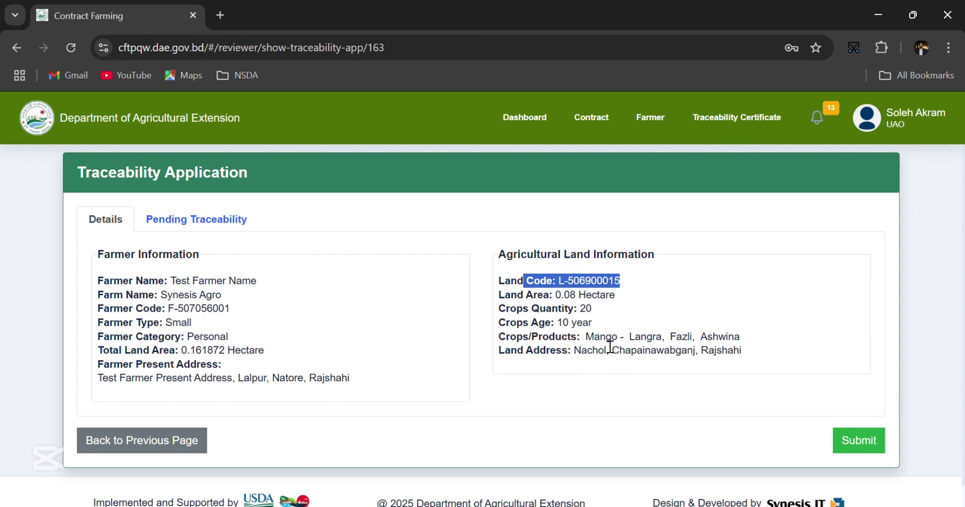
left_click_drag(600, 339, 730, 346)
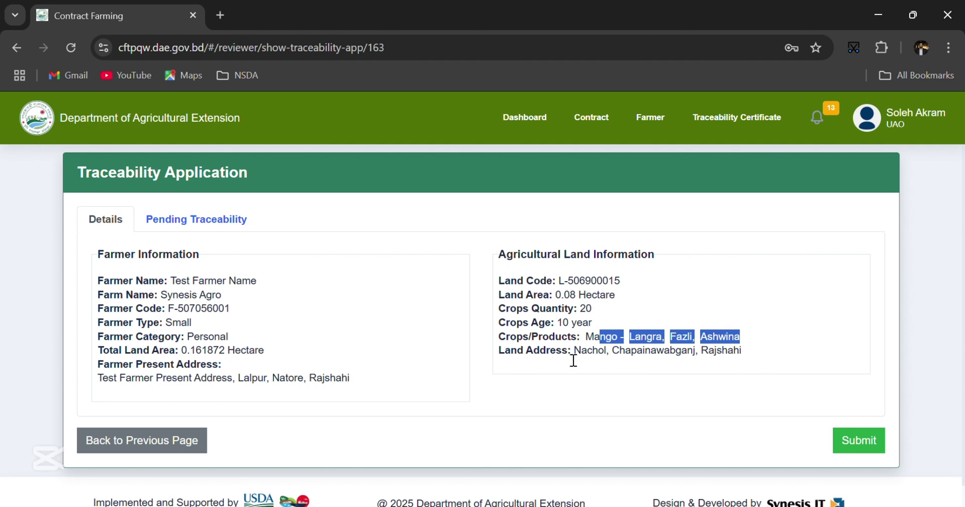
left_click(526, 341)
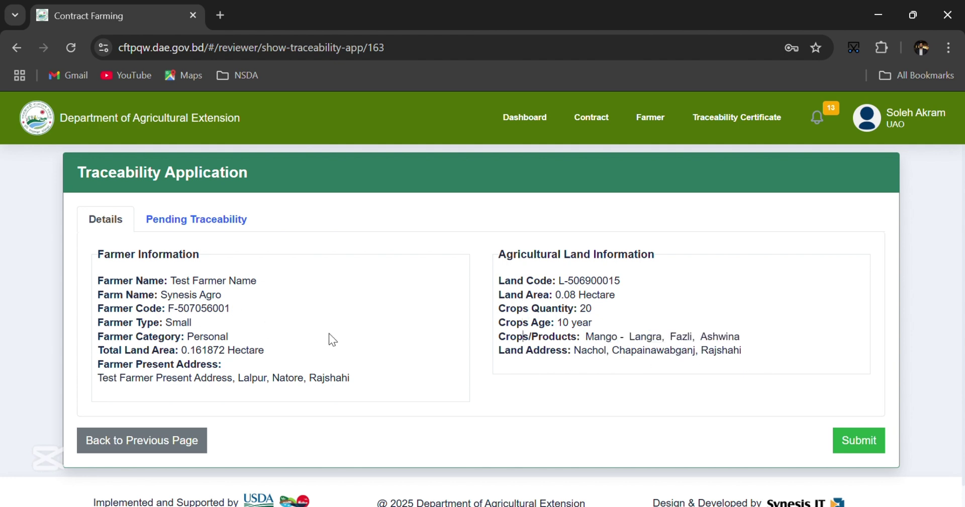
left_click_drag(169, 280, 195, 372)
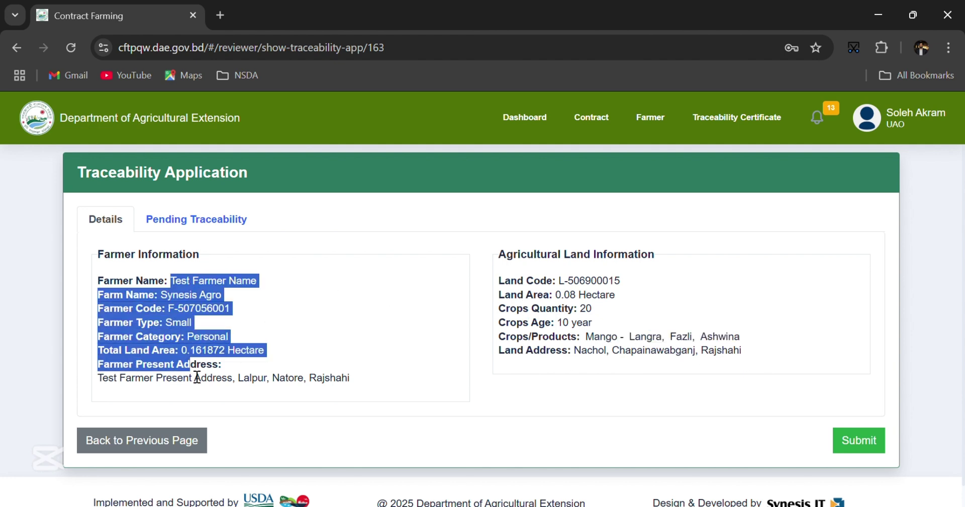
left_click(237, 389)
In the application's pending traceability, mark the Training, Pruning and Weed Management work as verified, leaving its comment empty
left_click(197, 220)
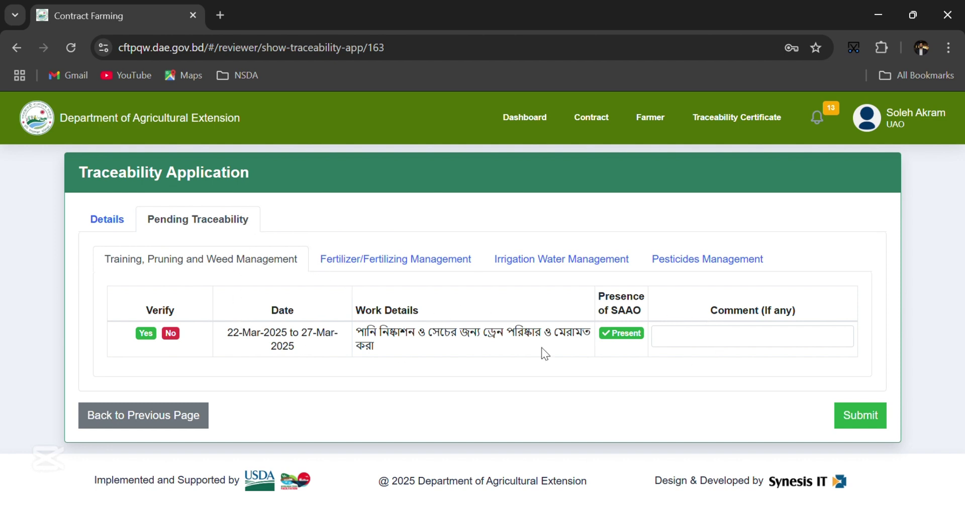
left_click_drag(352, 333, 463, 337)
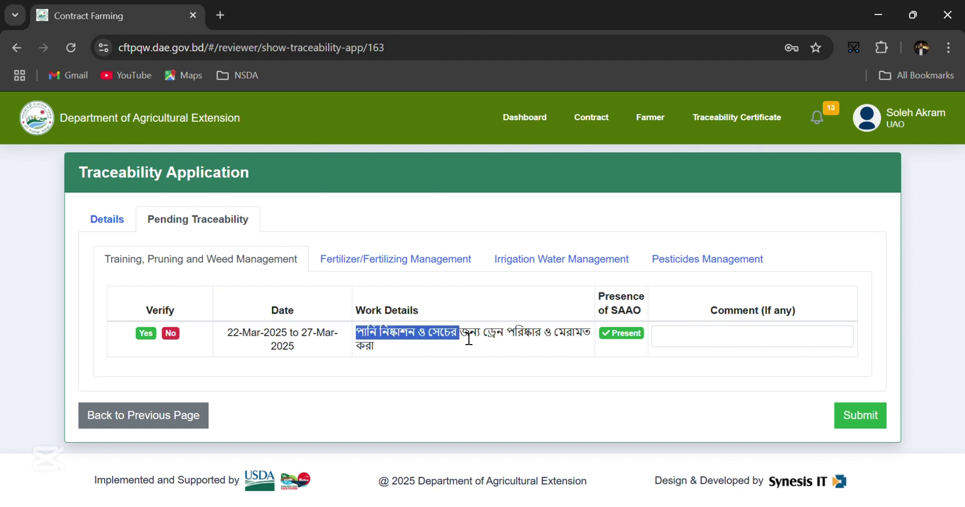
left_click(182, 304)
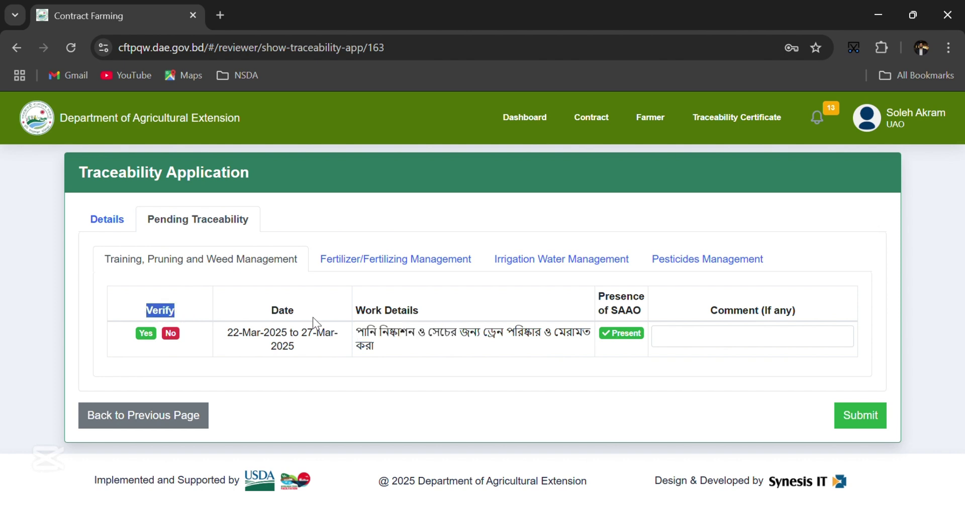
left_click_drag(271, 315, 297, 347)
left_click(297, 348)
left_click_drag(368, 330, 374, 342)
left_click(619, 310)
left_click(146, 337)
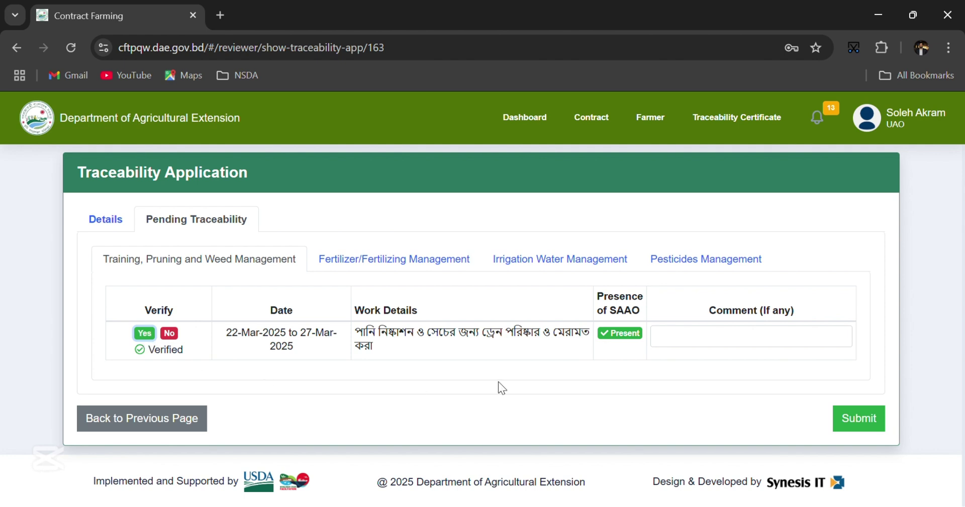
left_click(687, 341)
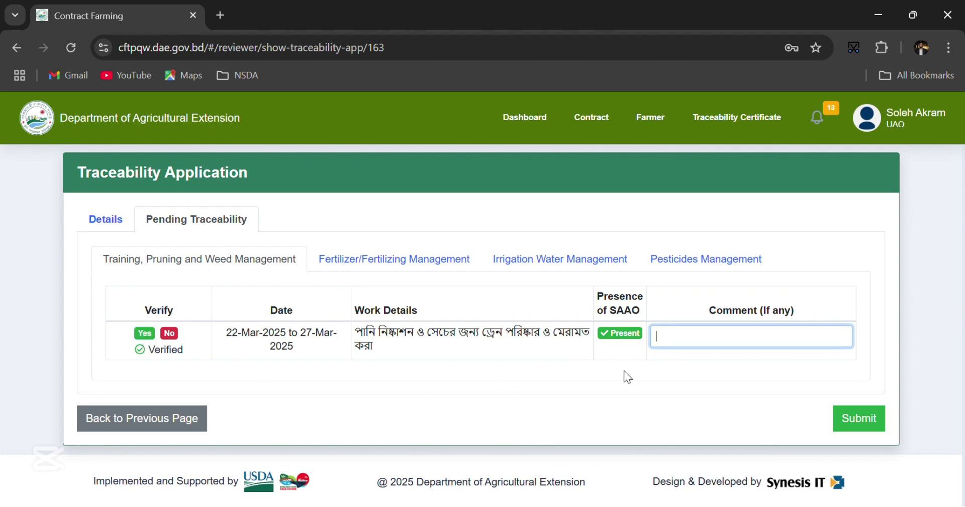
left_click(509, 372)
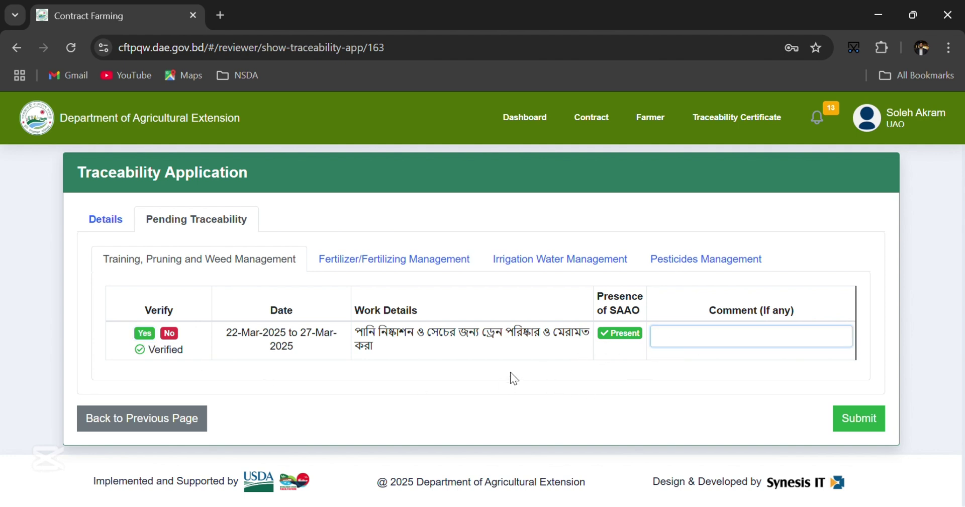
Mark the Fertilizer/Fertilizing Management entry as not verified and add the comment "please upload right information"
left_click(392, 273)
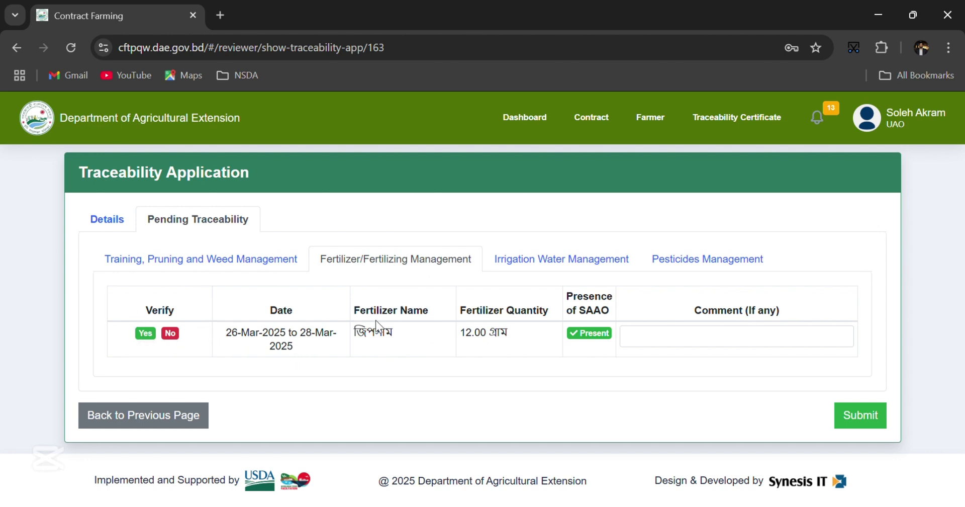
left_click(170, 333)
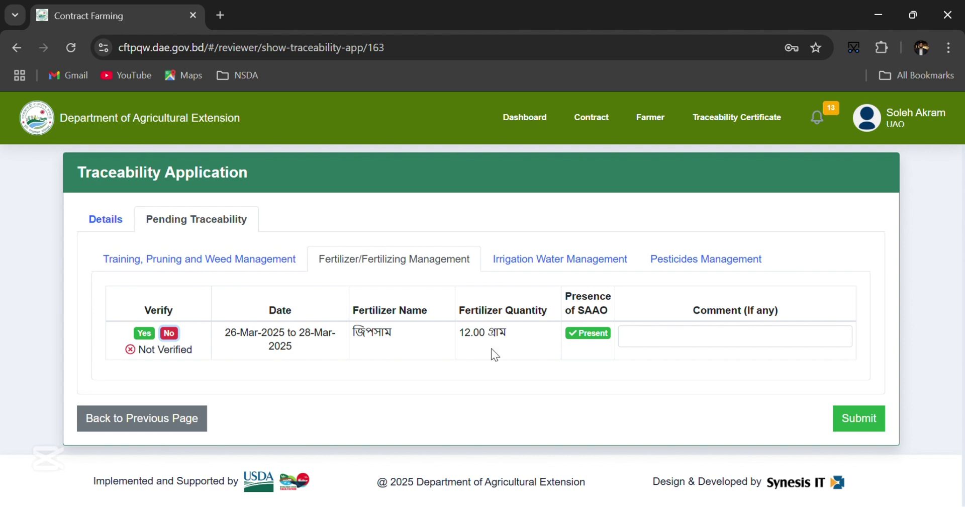
left_click(701, 347)
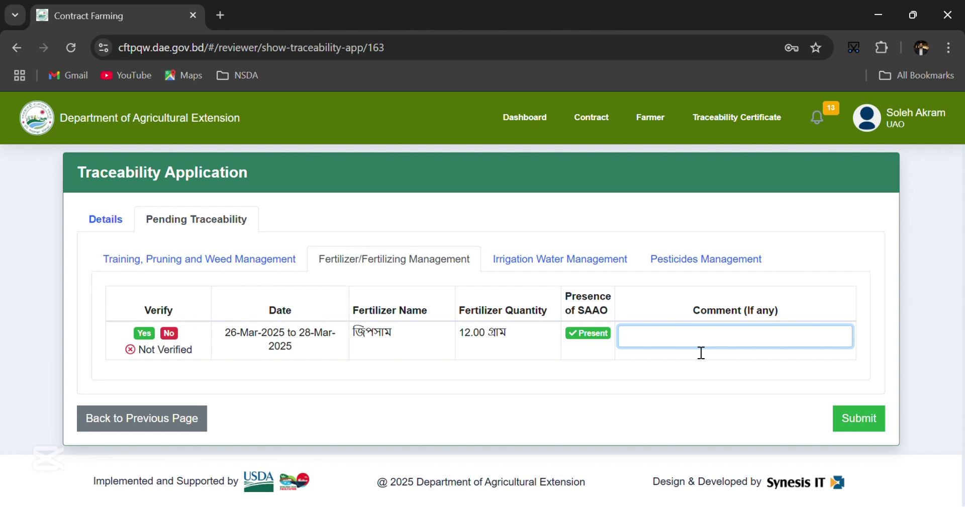
type("please upload right infor")
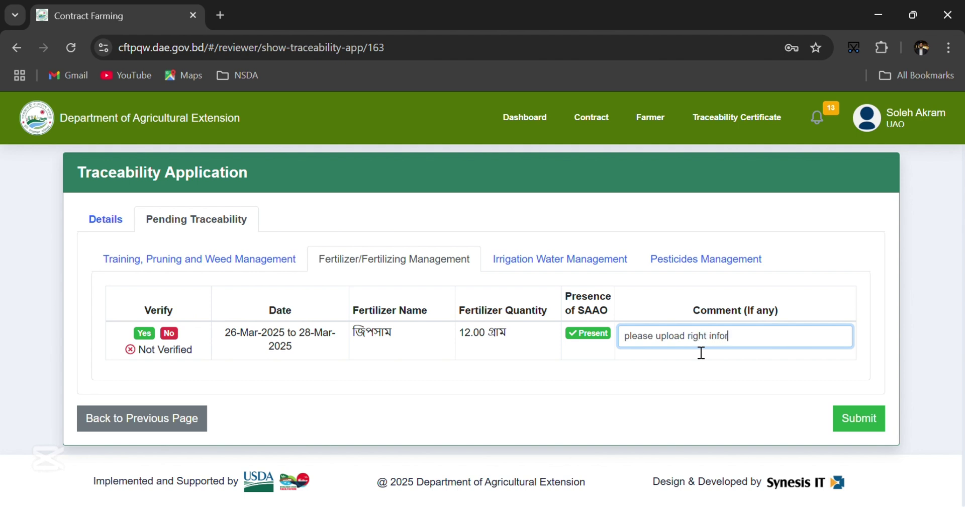
type("mation")
Mark both the Irrigation Water Management entry and the Pesticides Management entry as verified
left_click(524, 259)
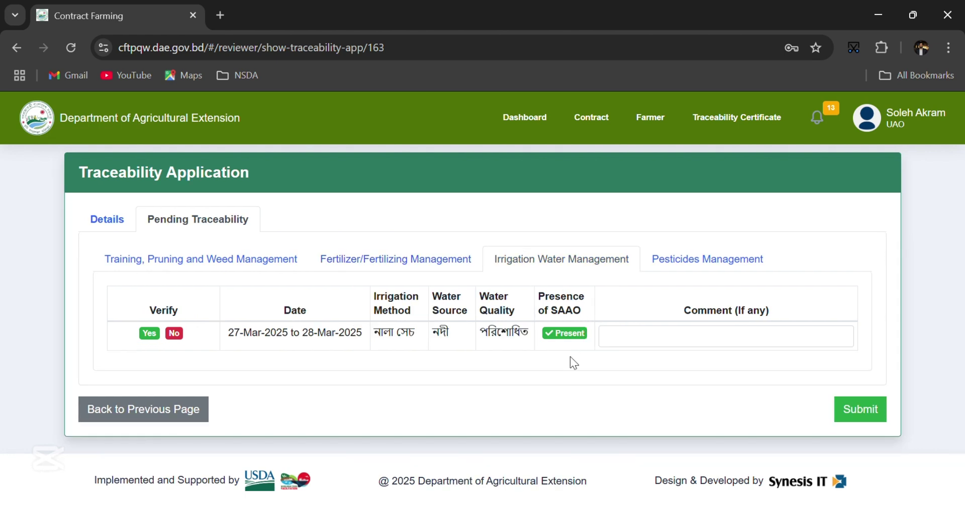
left_click(149, 334)
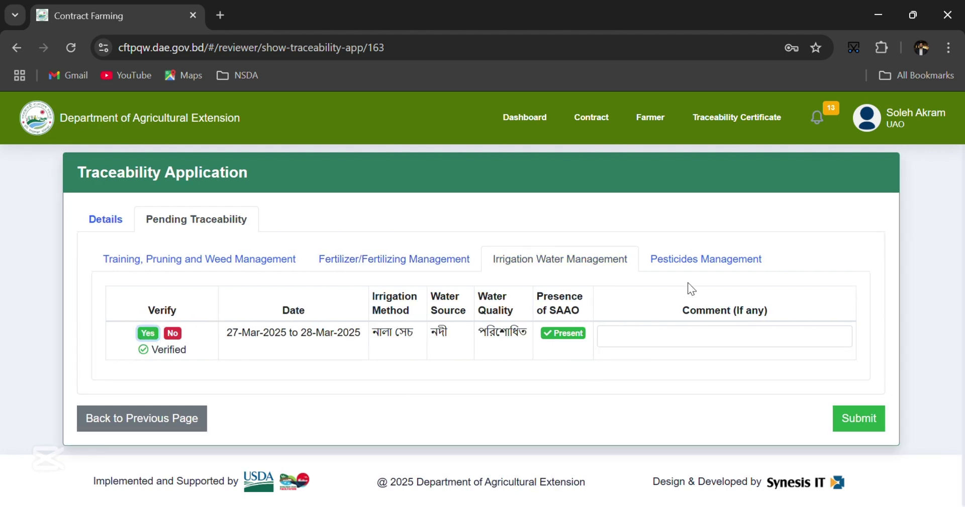
left_click(714, 259)
left_click(149, 334)
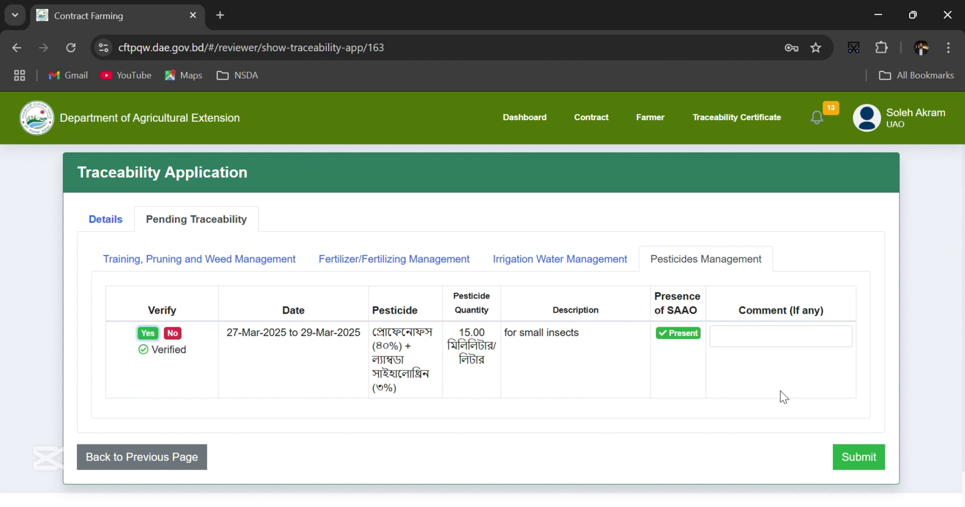
Recheck the decisions in all four management categories and submit the traceability application
left_click(197, 265)
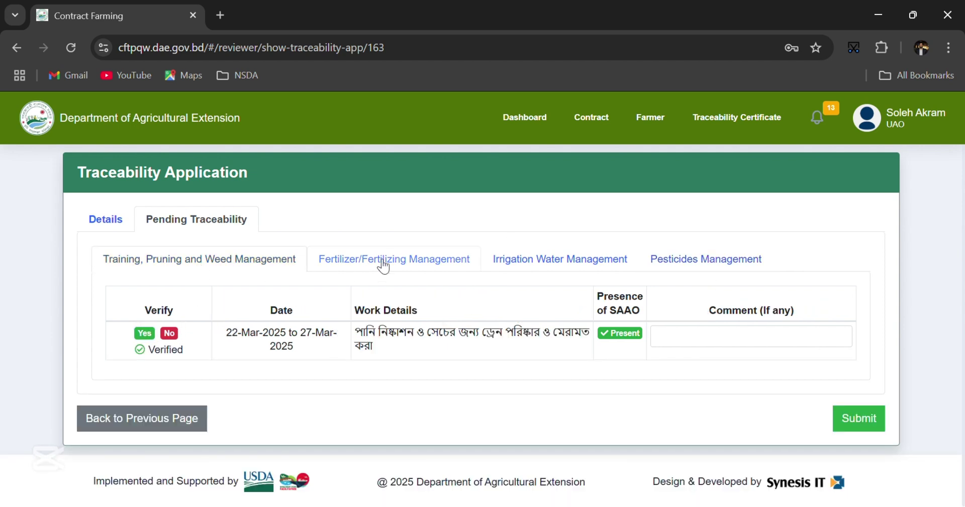
left_click(433, 266)
left_click(507, 265)
left_click(732, 265)
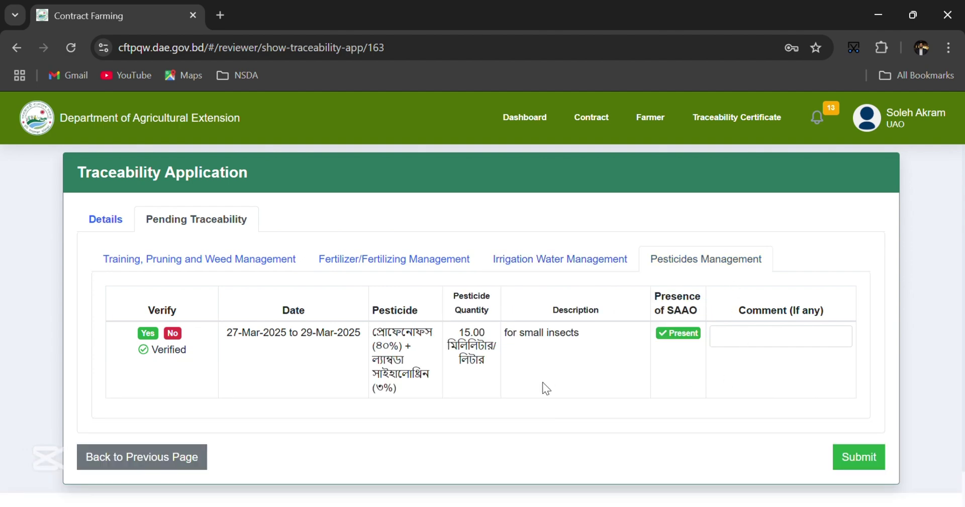
left_click(871, 467)
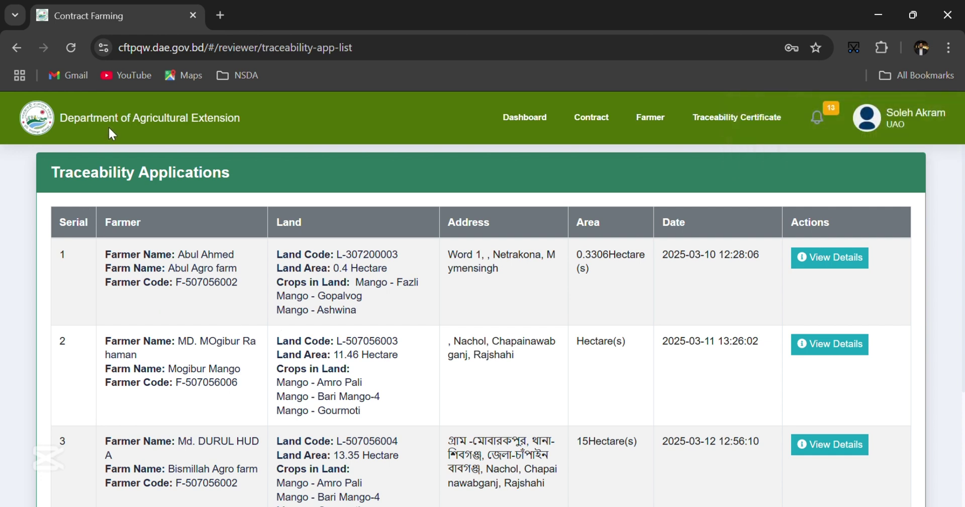
Return to the dashboard and reopen the Pending Traceability list to check the remaining land entries
left_click(524, 120)
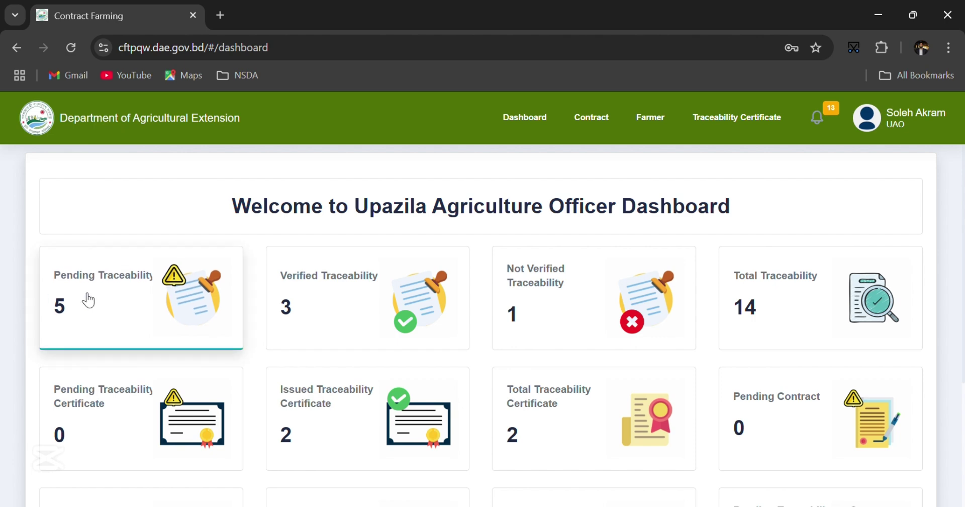
left_click(83, 316)
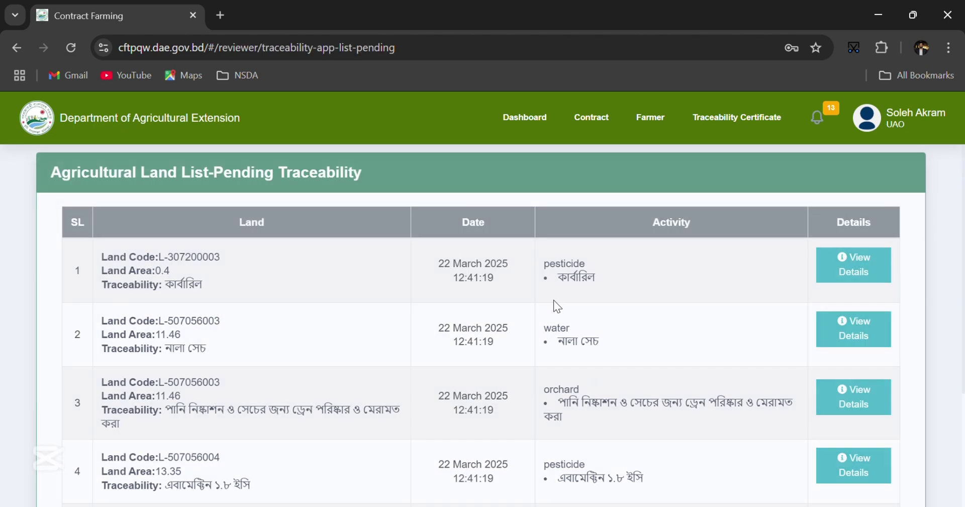
scroll(560, 298, "down", 3)
scroll(559, 299, "up", 3)
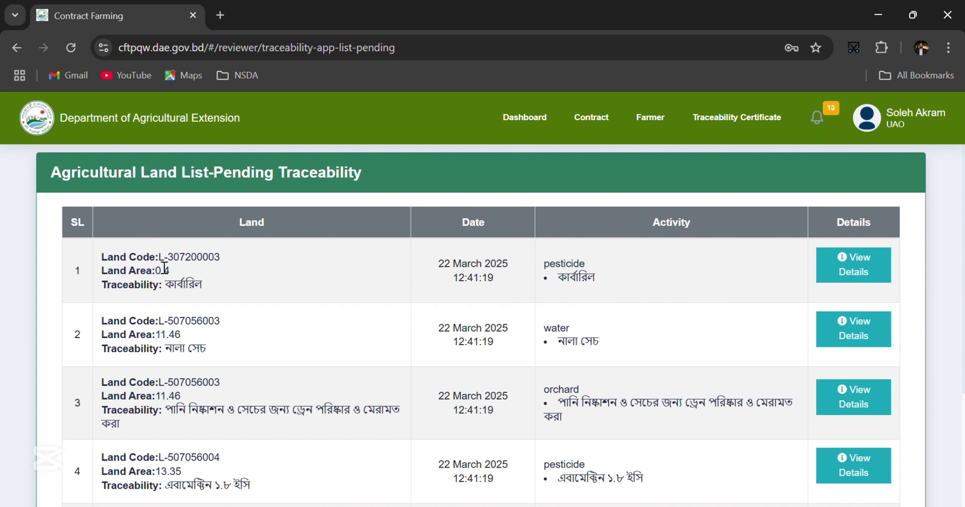
Open the Pending Traceability Completion List from the dashboard and view the details of the listed farmer's application
left_click(538, 124)
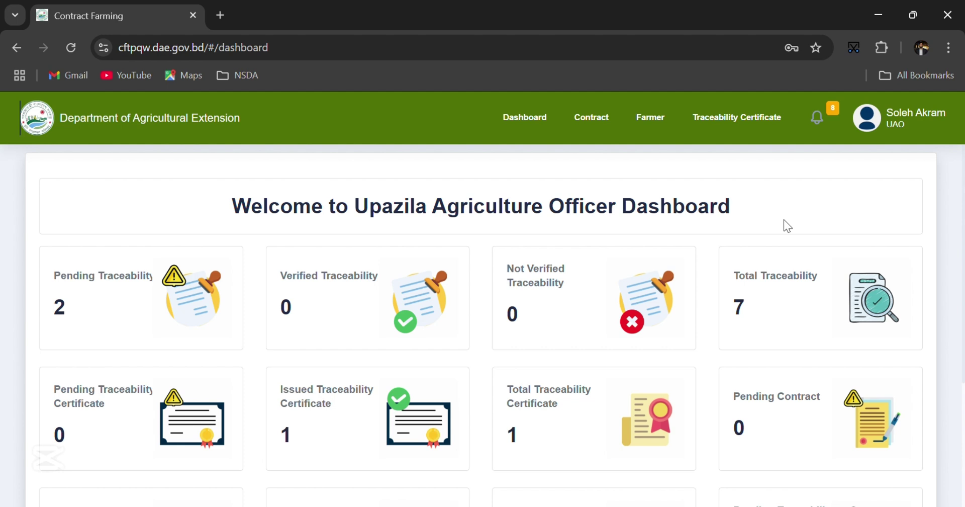
scroll(794, 236, "down", 4)
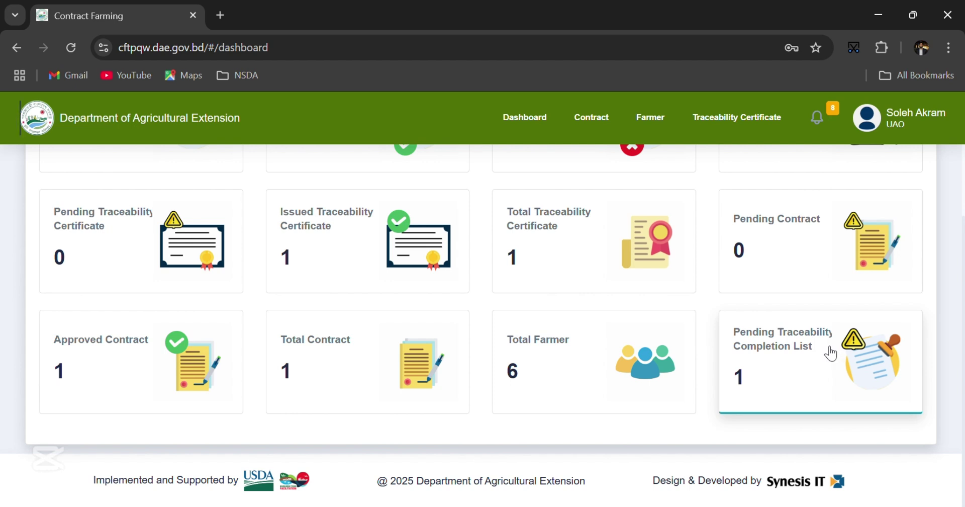
left_click(775, 383)
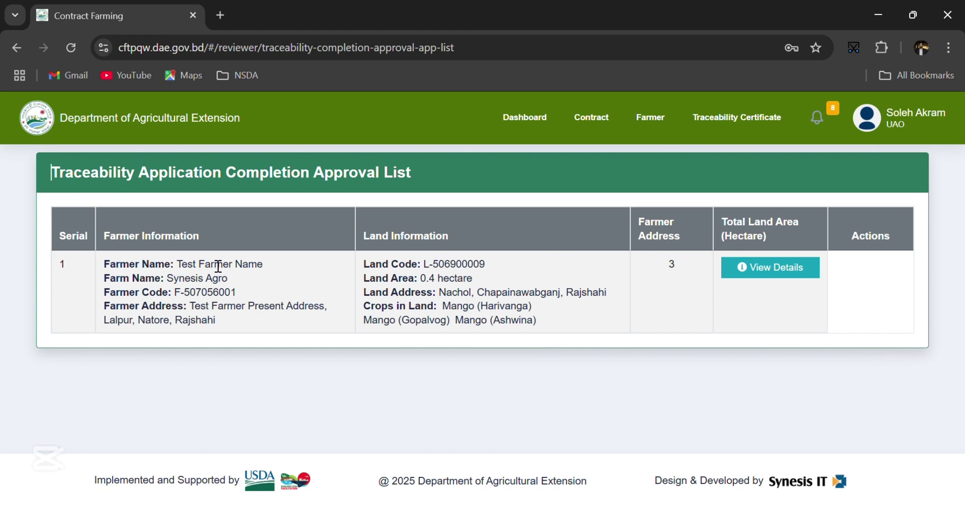
left_click_drag(211, 264, 247, 314)
left_click_drag(433, 263, 494, 343)
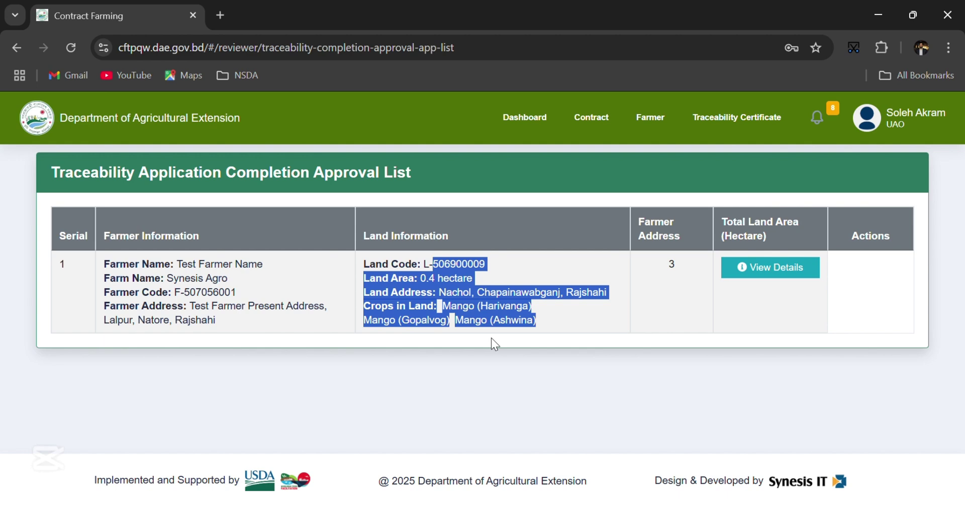
left_click(490, 336)
left_click(783, 281)
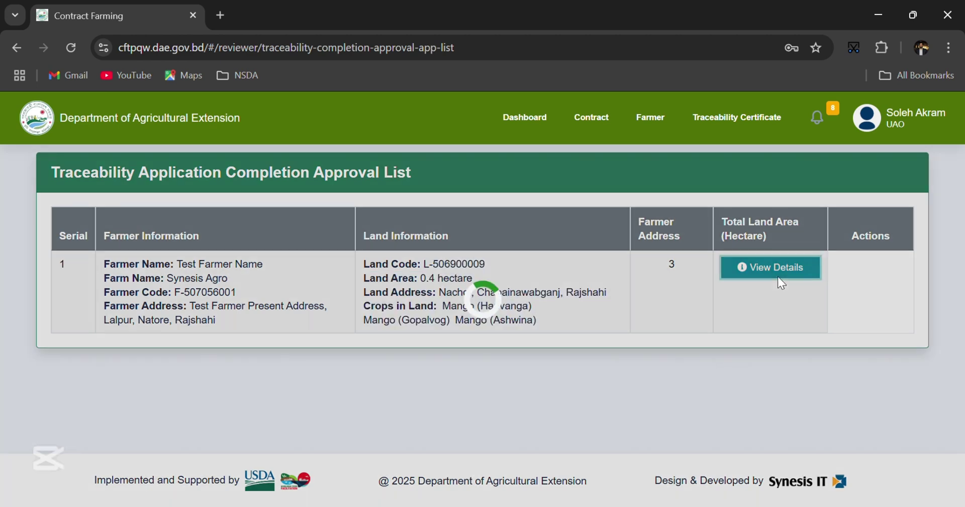
Review the completion application's farmer and land details and its submitted traceability information in all four management categories
scroll(417, 306, "down", 3)
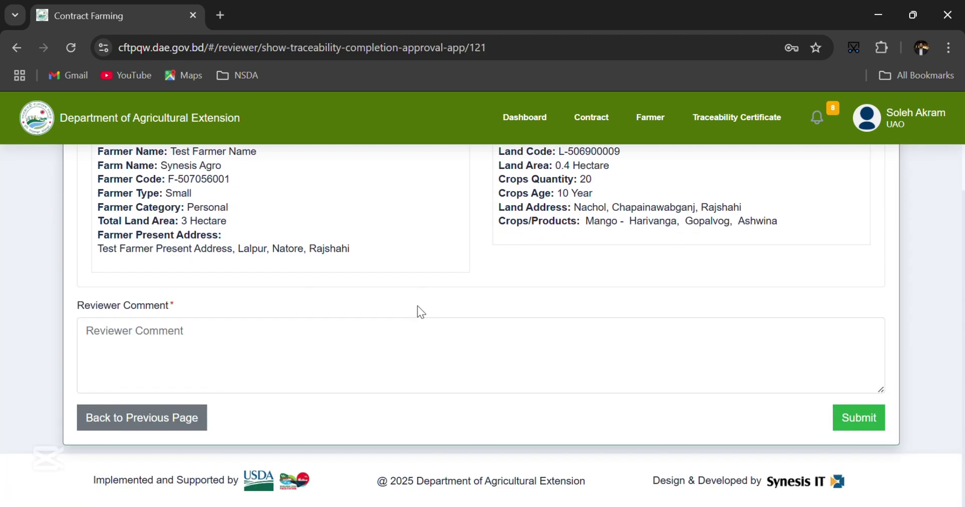
scroll(417, 306, "up", 3)
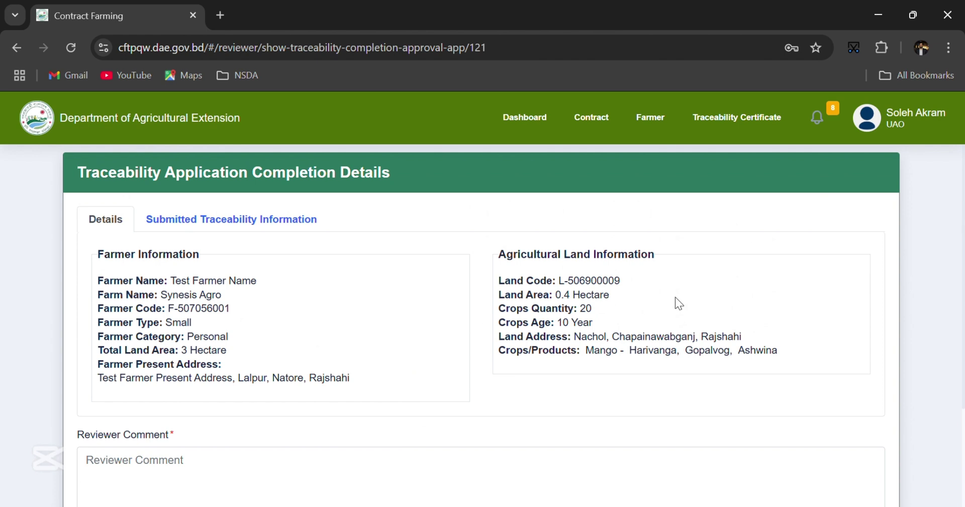
left_click(248, 221)
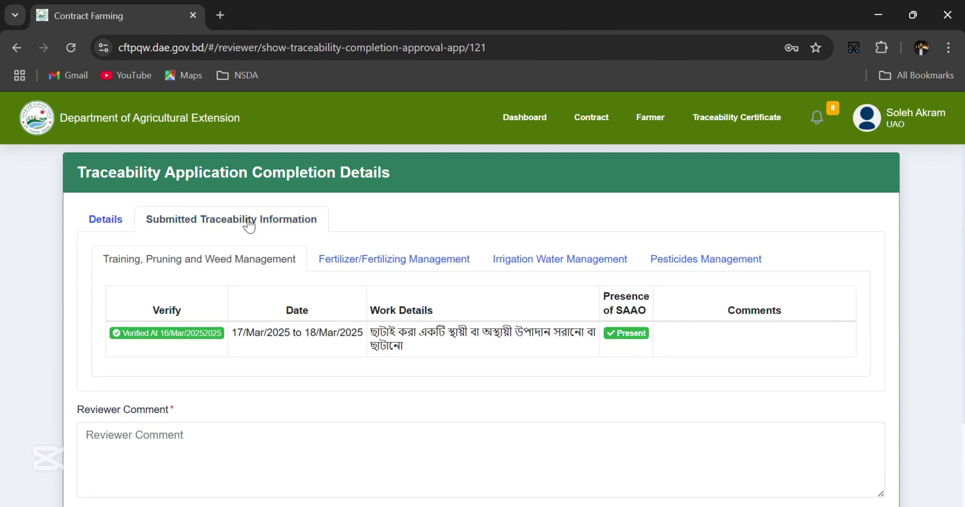
left_click(358, 261)
left_click(586, 265)
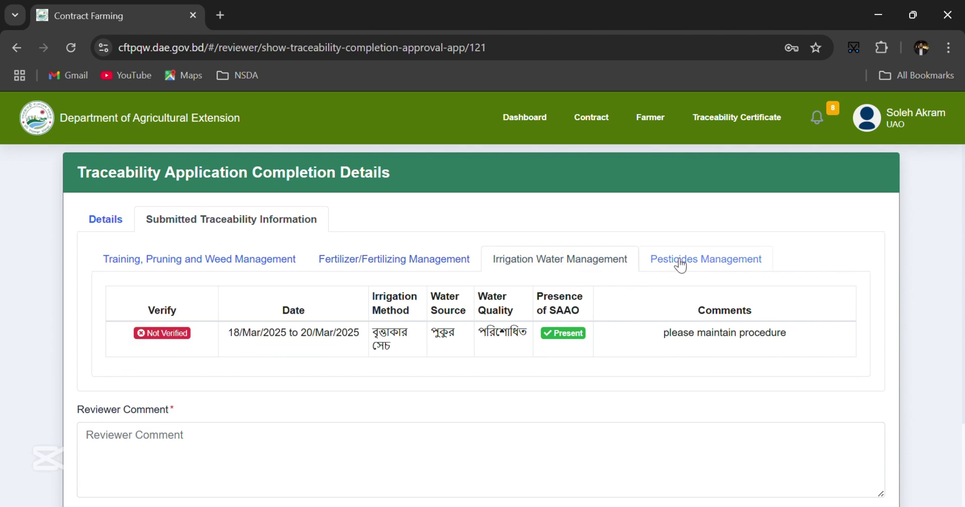
left_click(677, 265)
left_click(157, 267)
Enter a short "OK" reviewer comment and submit the traceability completion application
scroll(307, 300, "down", 3)
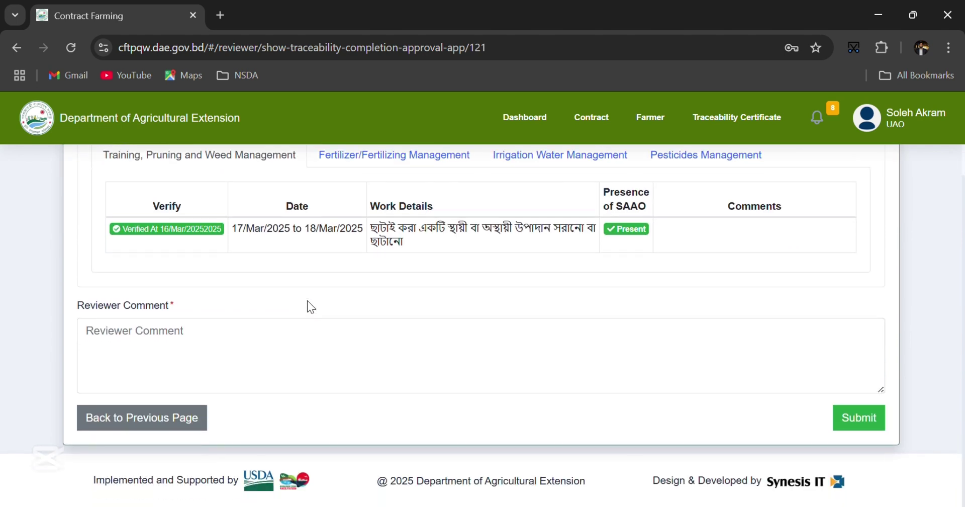
left_click(318, 352)
type("O")
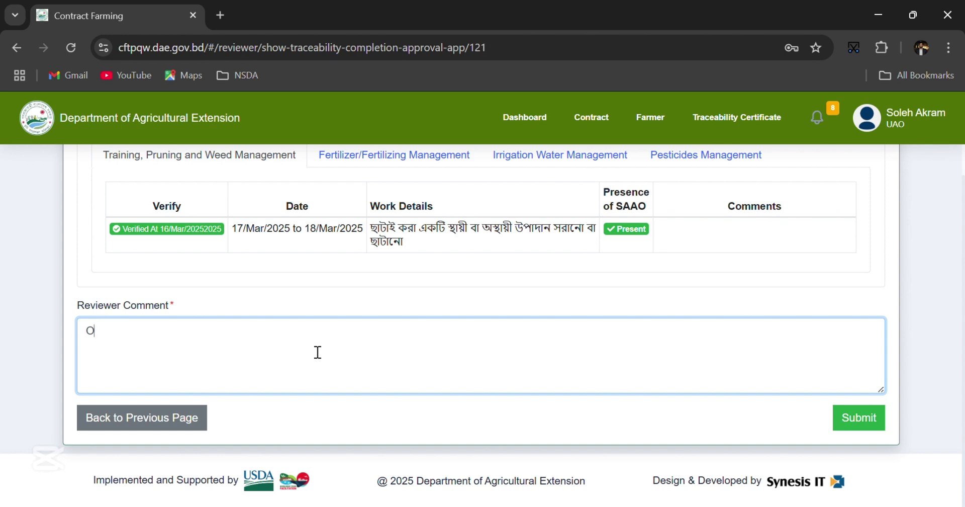
type("K k.")
left_click(853, 417)
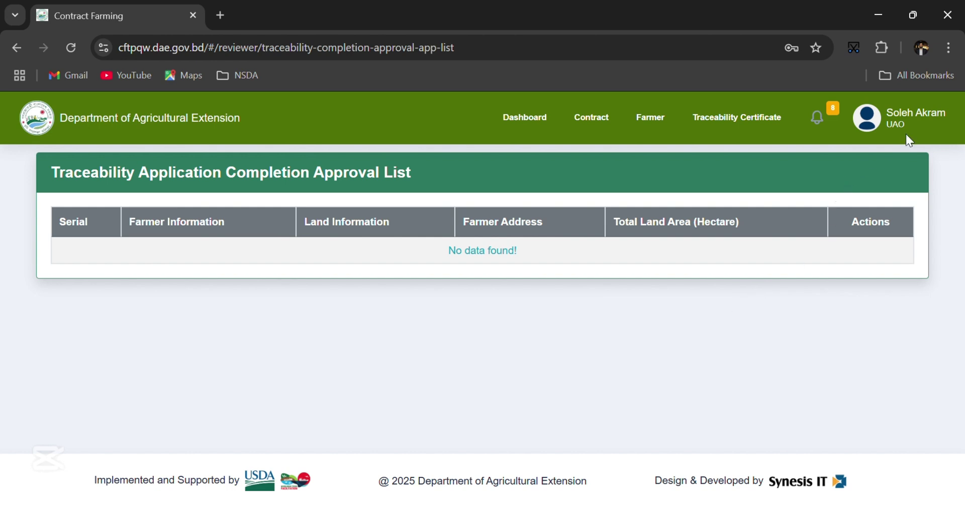
Return to the dashboard and open the exporter contract application waiting under Pending Contract
left_click(885, 126)
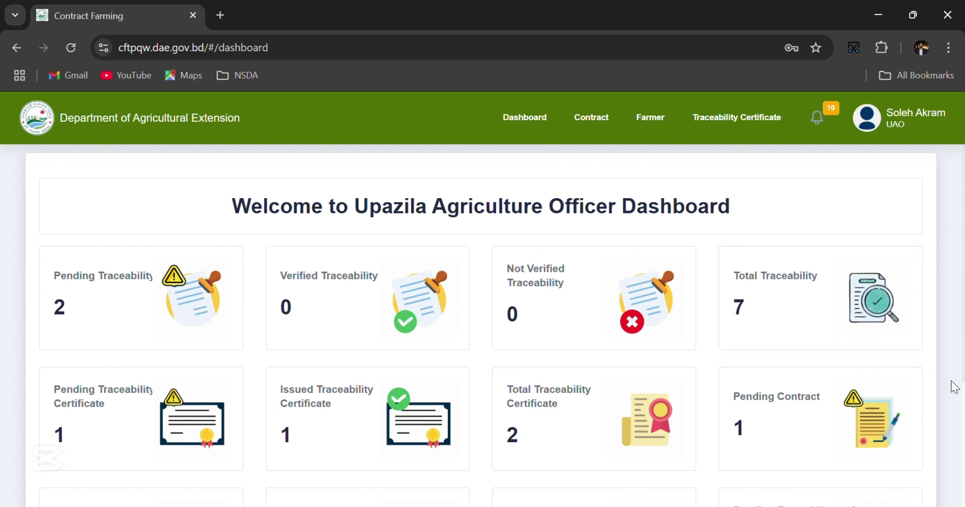
scroll(954, 387, "down", 3)
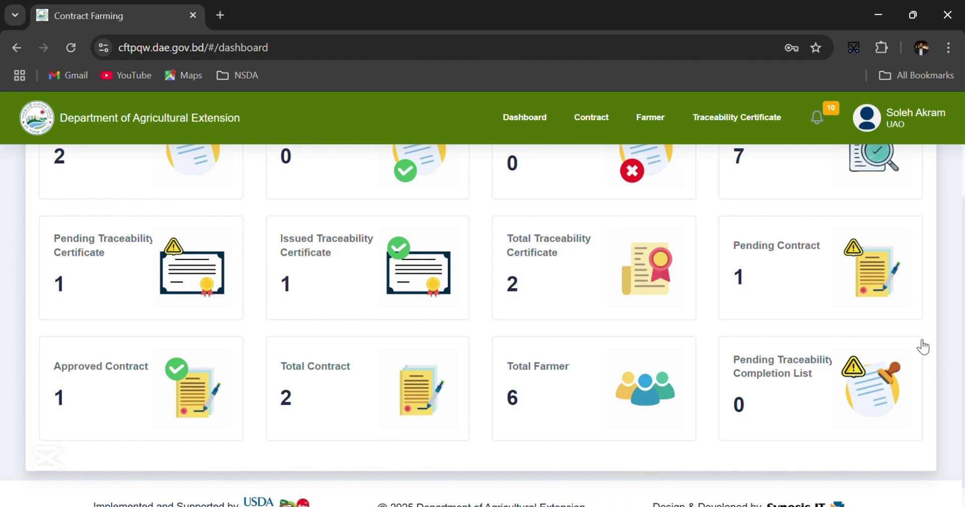
scroll(863, 372, "up", 1)
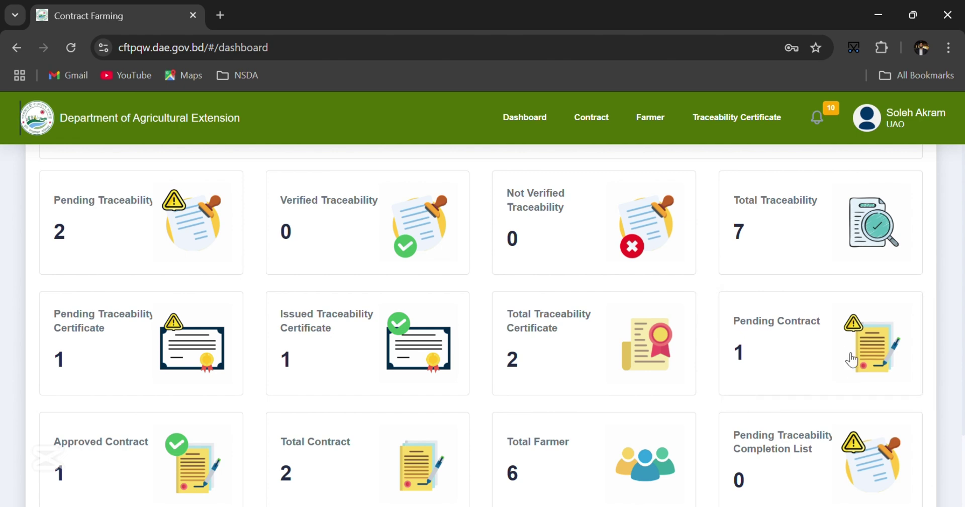
left_click(788, 355)
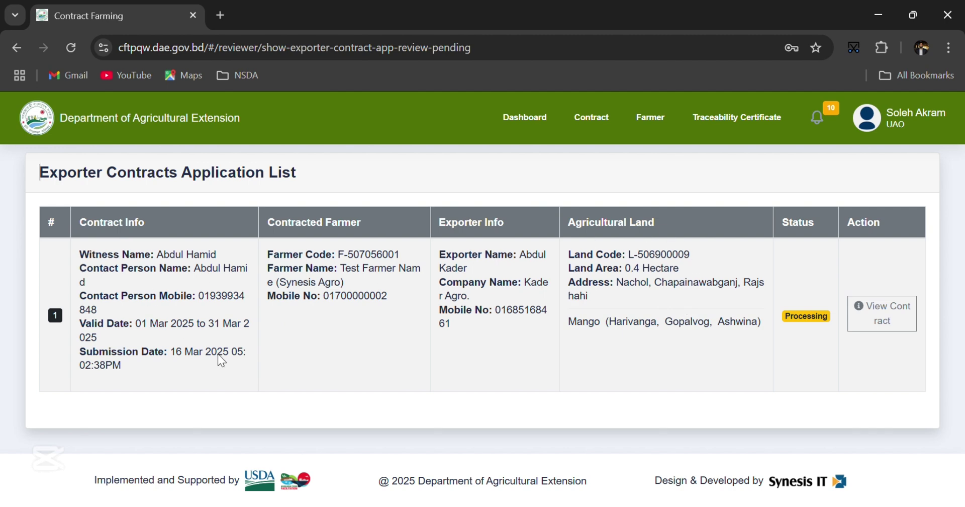
left_click_drag(785, 315, 836, 328)
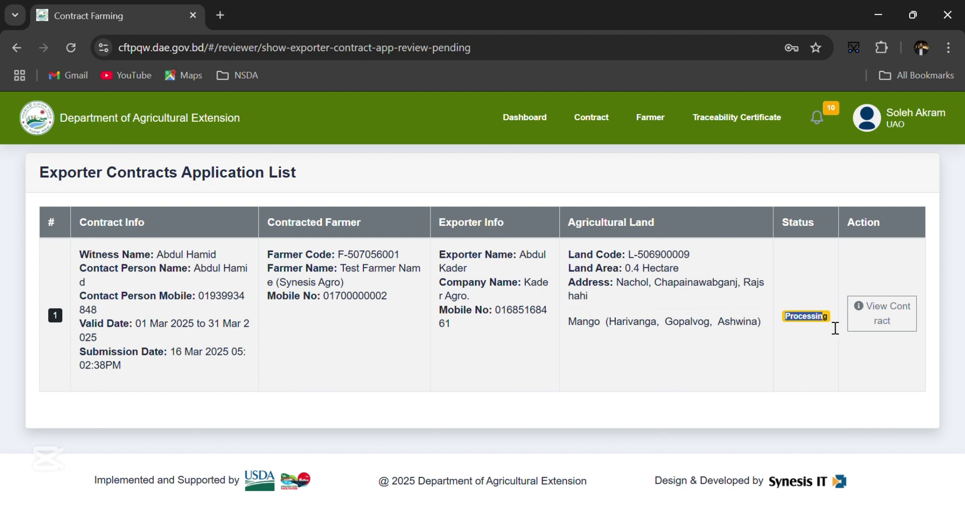
left_click(878, 315)
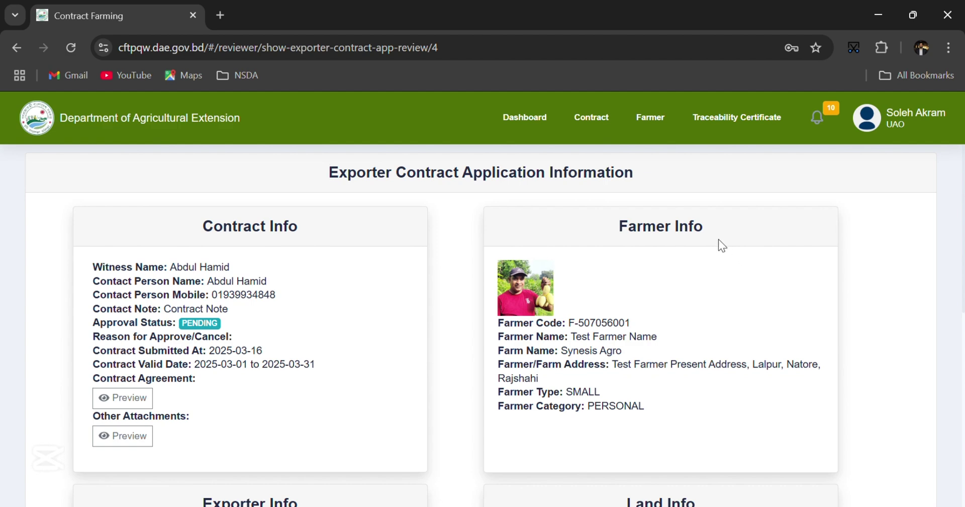
Examine the contract's exporter and land information and preview the exporter's trade license
scroll(540, 343, "down", 5)
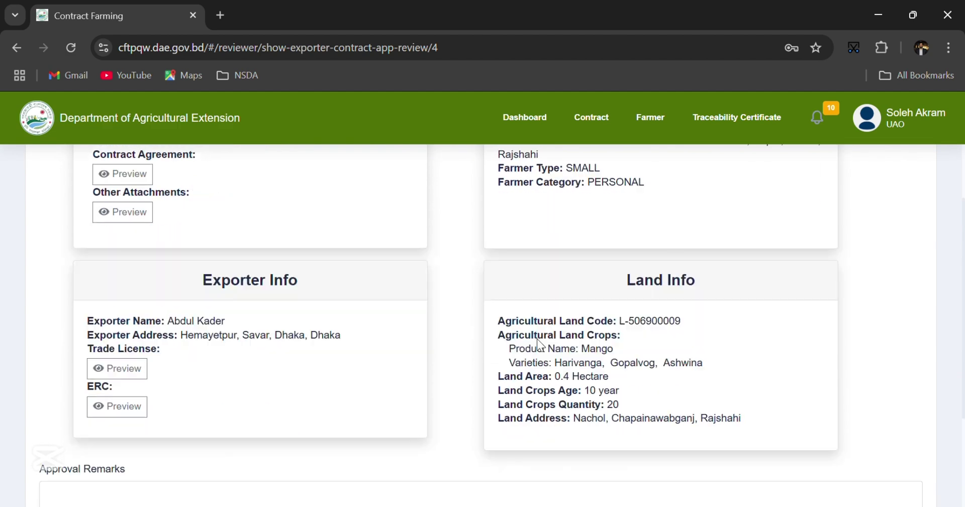
scroll(539, 344, "down", 2)
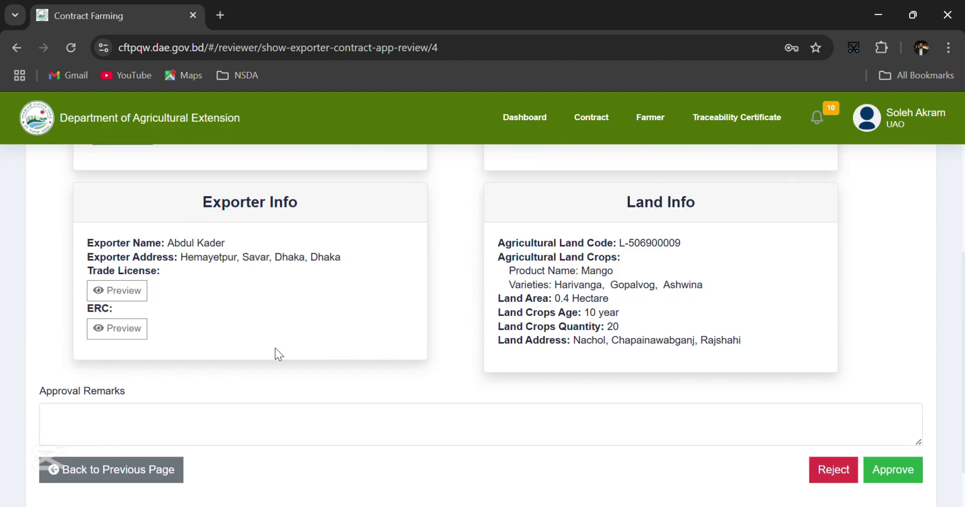
left_click(117, 290)
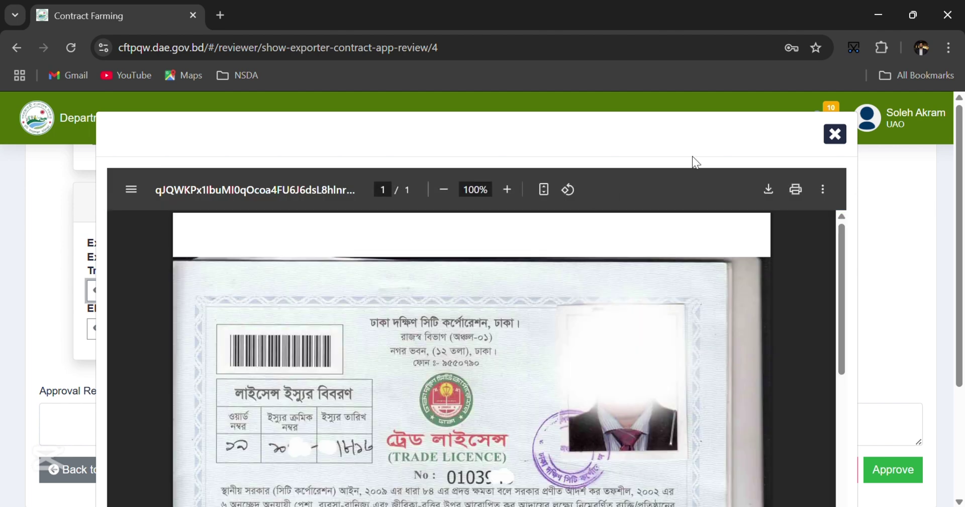
left_click(834, 134)
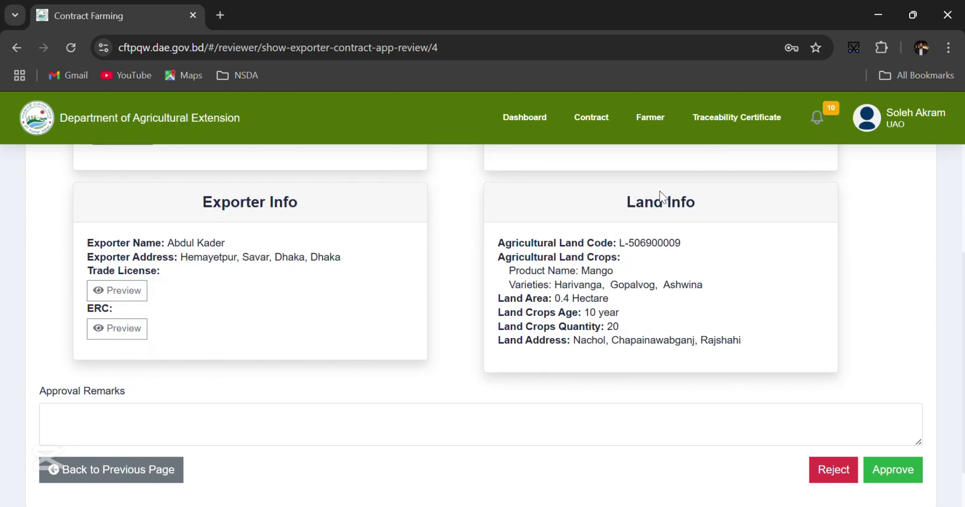
Enter the approval remark "ok" and approve the exporter contract application
left_click(432, 430)
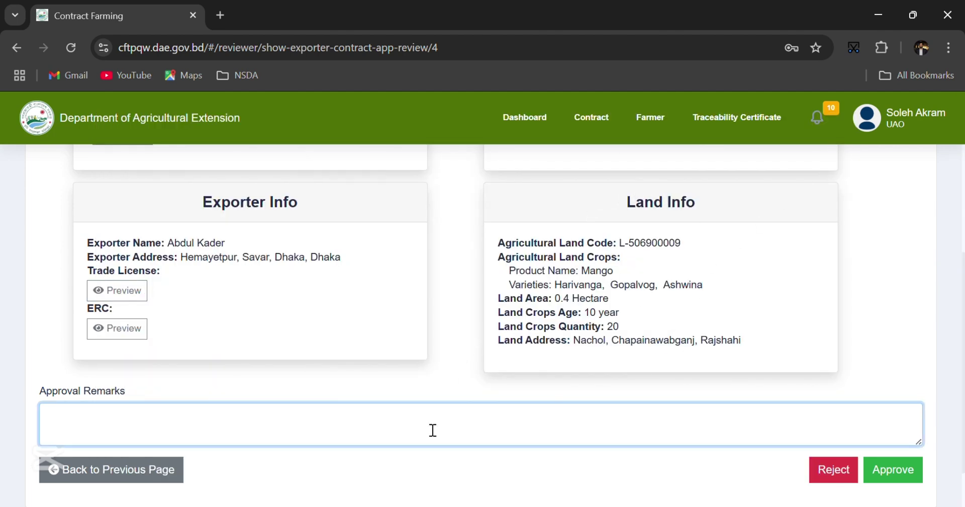
type("ok")
left_click(903, 474)
left_click(455, 412)
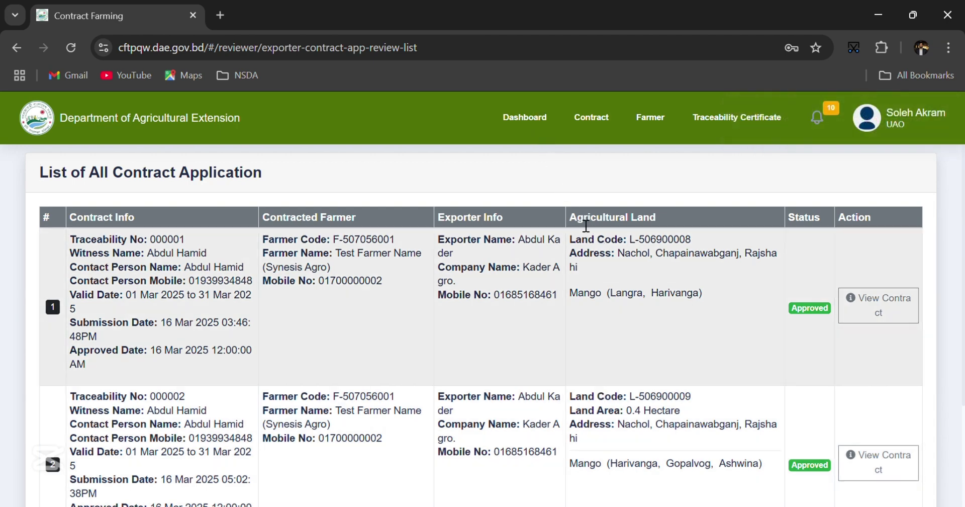
Return to the dashboard and open the details of the pending traceability certificate application for Mango - Harivanga
left_click(535, 118)
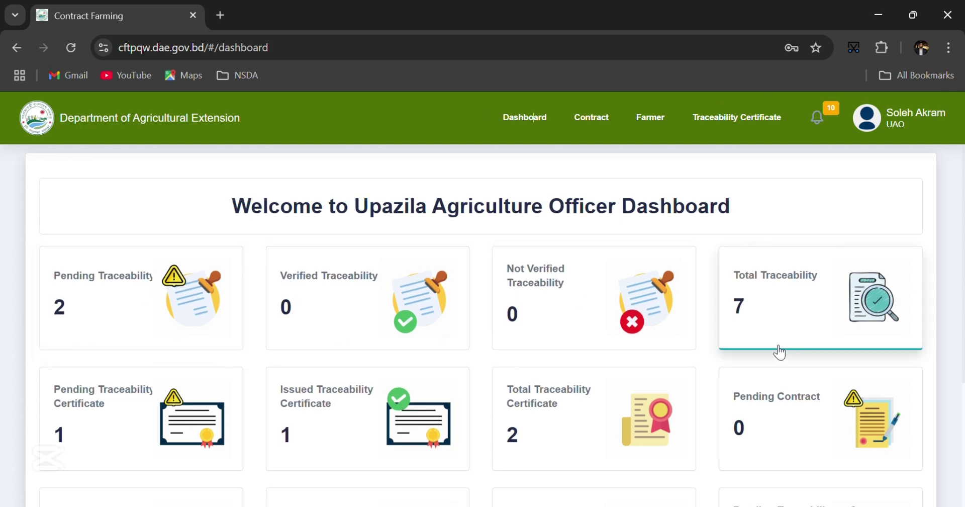
scroll(429, 412, "down", 2)
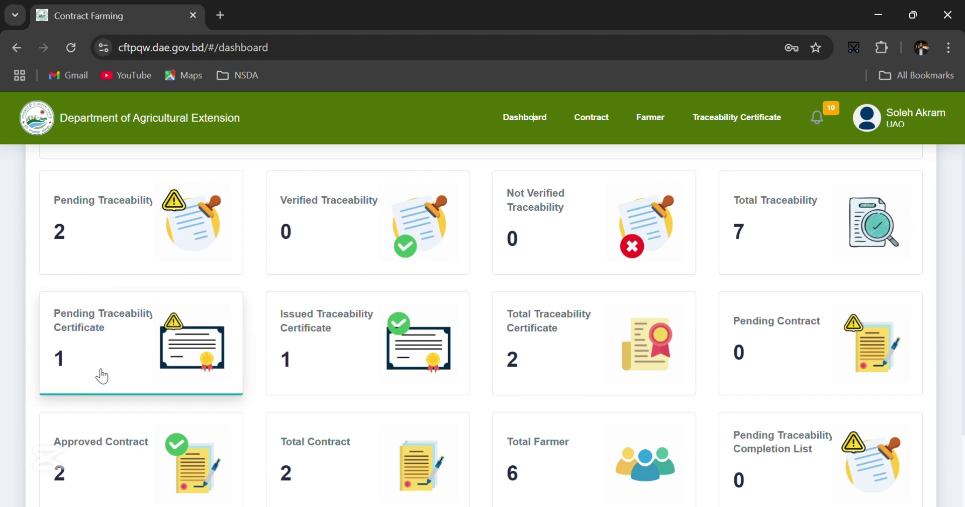
left_click(141, 351)
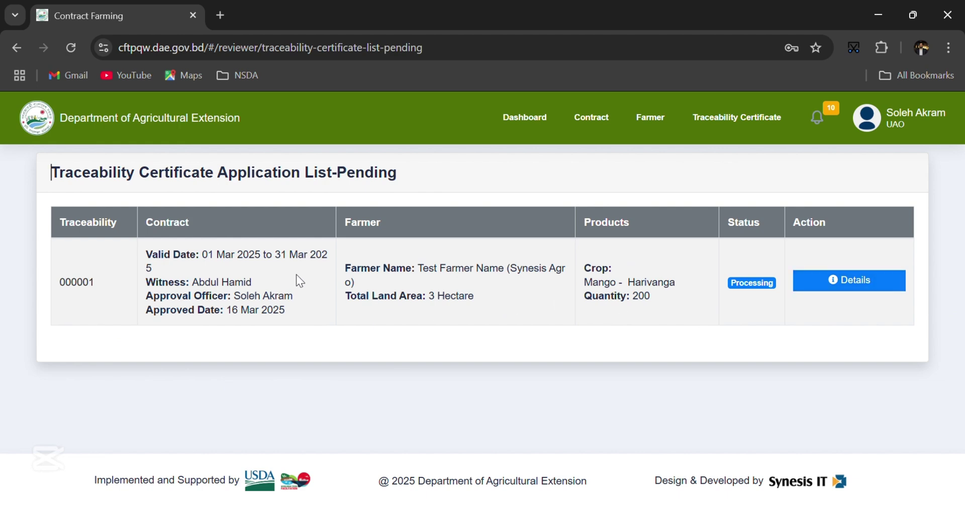
left_click(828, 286)
Review the certificate application's contract, farmer and land, and exporter information
scroll(327, 309, "down", 3)
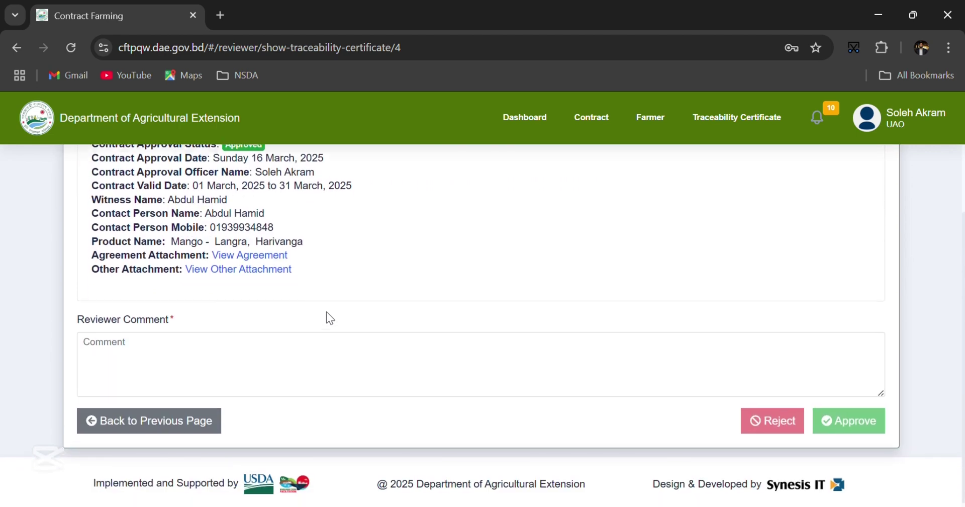
scroll(327, 314, "up", 3)
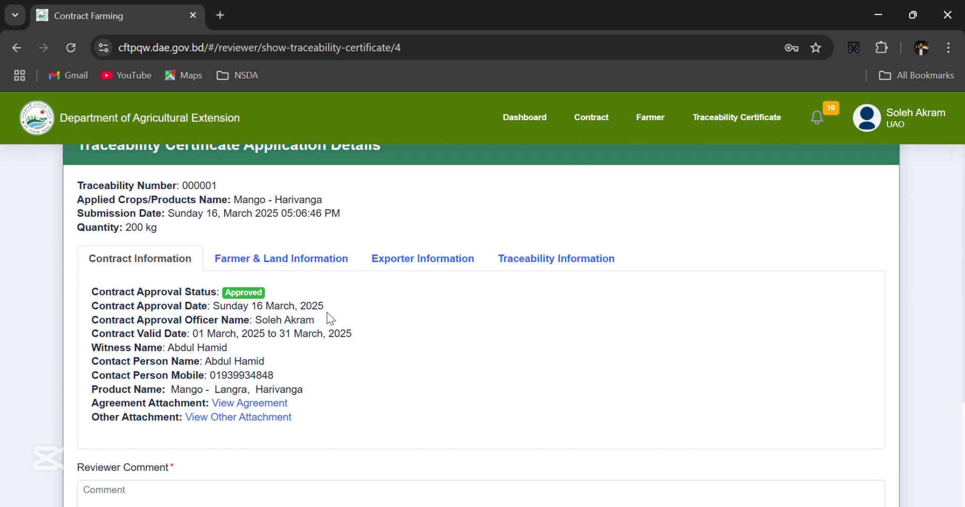
left_click(291, 265)
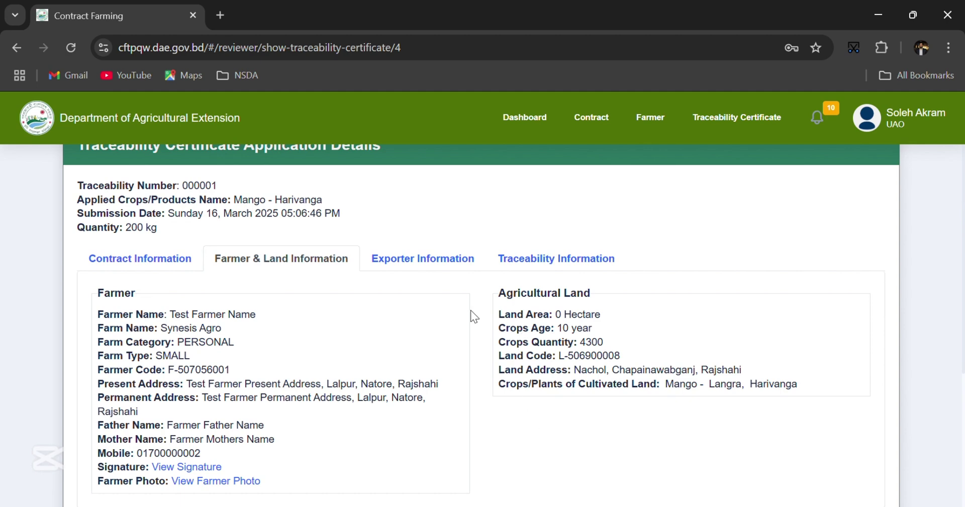
left_click(435, 260)
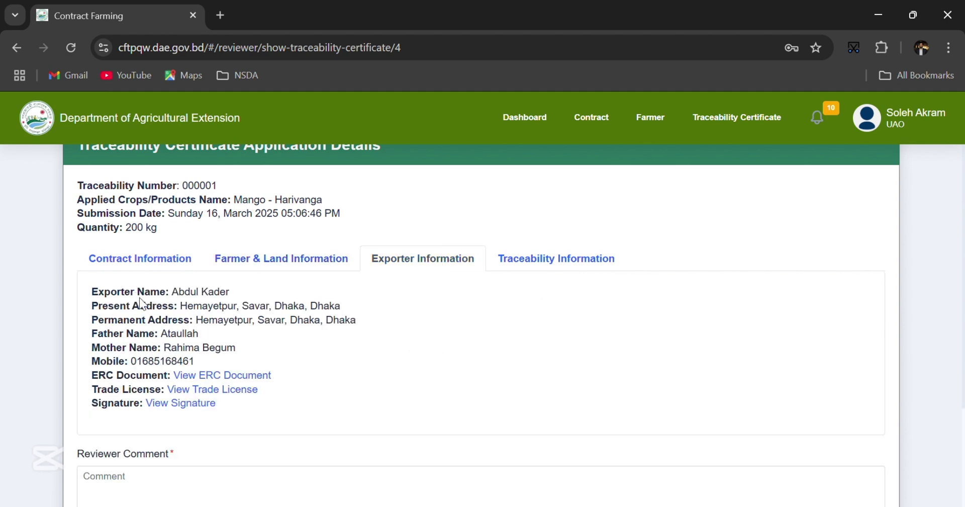
left_click_drag(140, 298, 461, 319)
Check the certificate application's traceability information in all four management categories
left_click(562, 258)
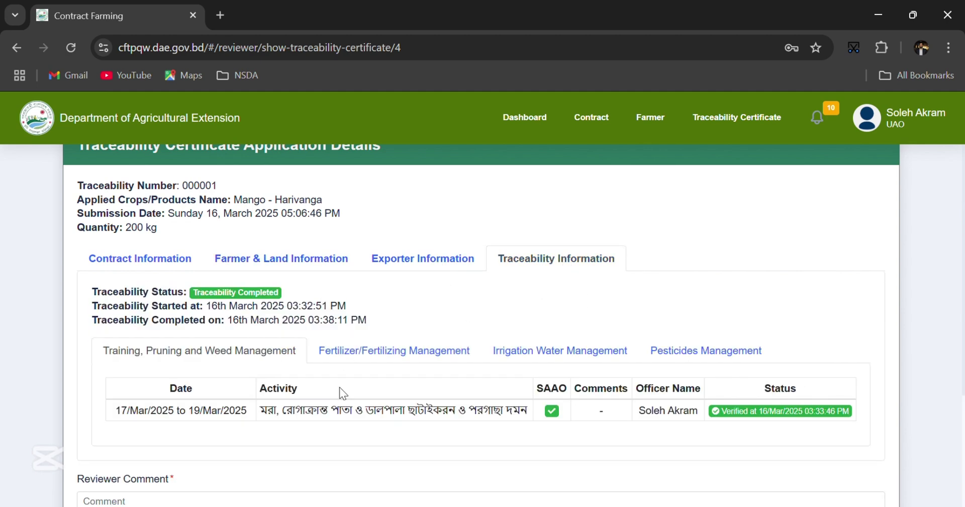
left_click(400, 358)
left_click(578, 352)
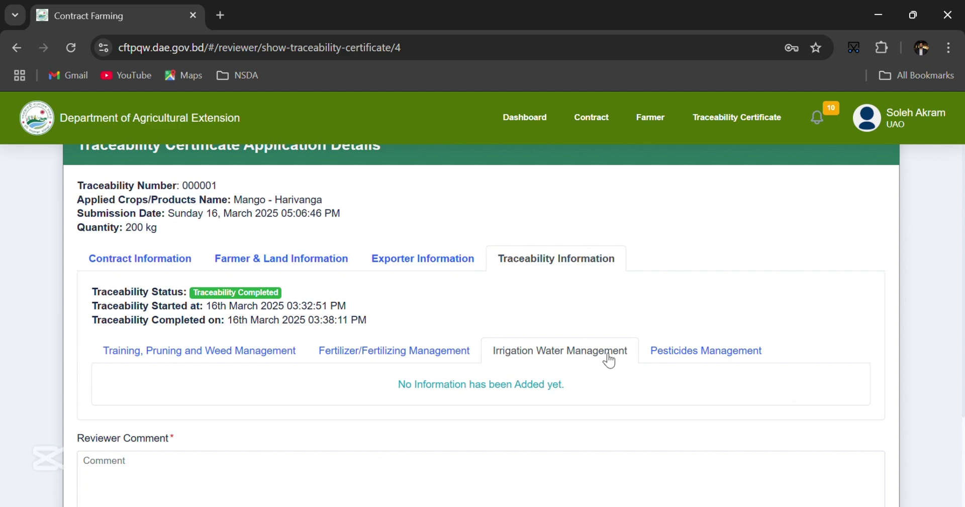
left_click(674, 351)
left_click(276, 345)
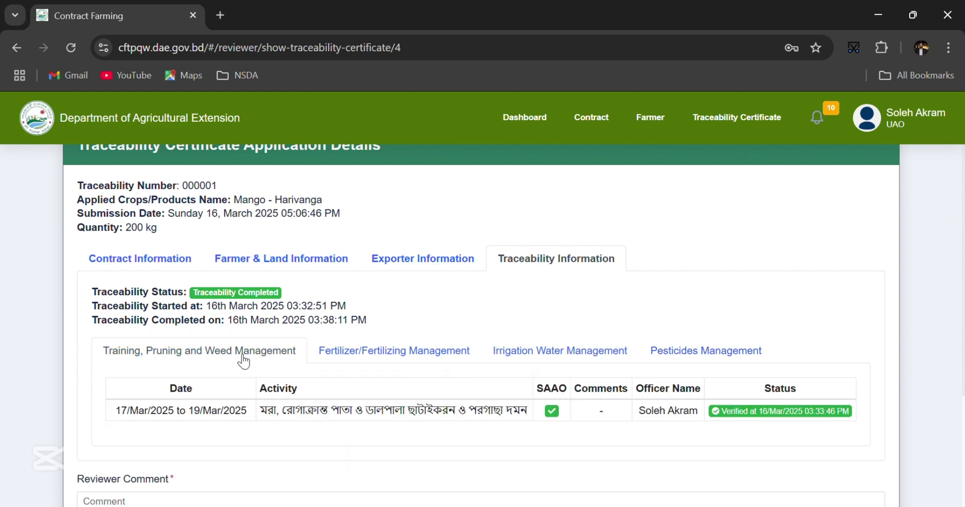
Enter the reviewer comment "ok" and approve the traceability certificate application for Mango - Harivanga, confirming the approval
left_click(144, 259)
left_click(398, 363)
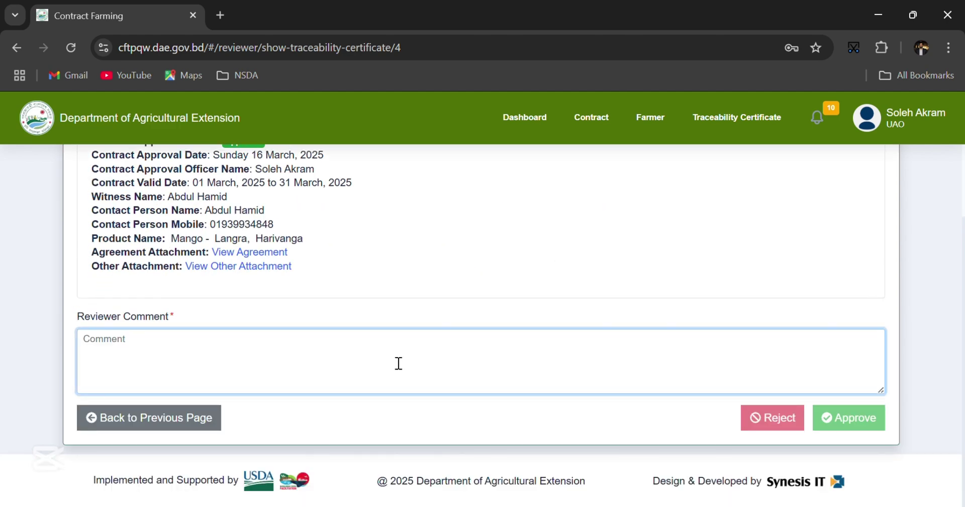
type("ok")
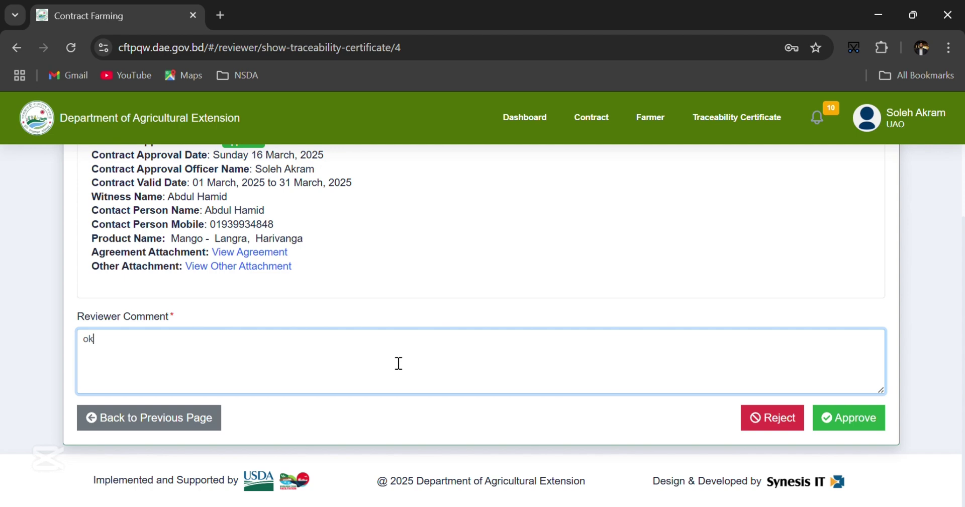
scroll(399, 363, "up", 4)
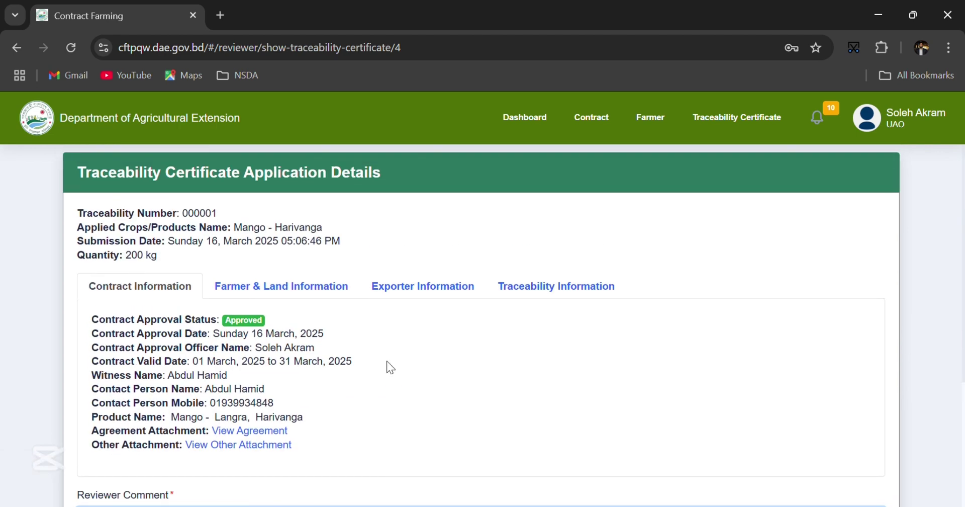
scroll(387, 360, "down", 4)
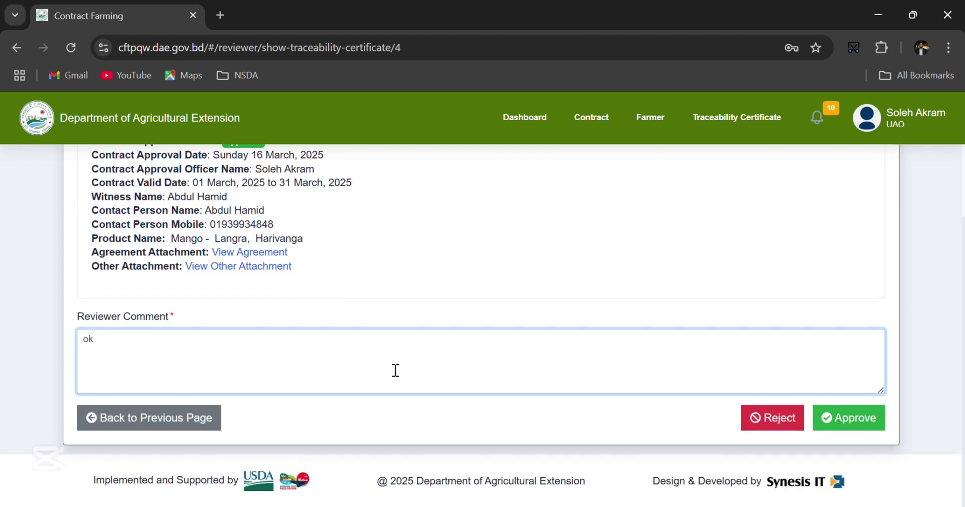
left_click(861, 428)
left_click(389, 420)
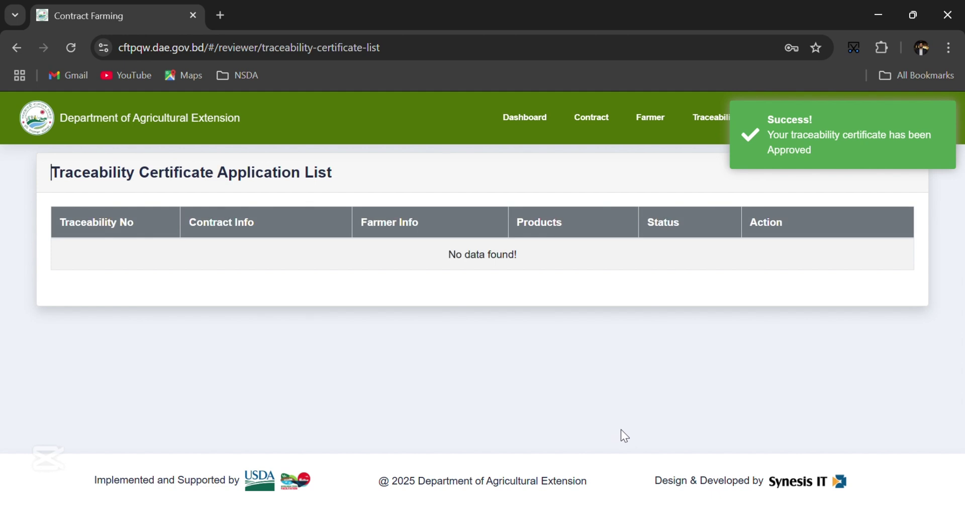
Return to the dashboard and open the list of issued traceability certificates
mouse_move(603, 136)
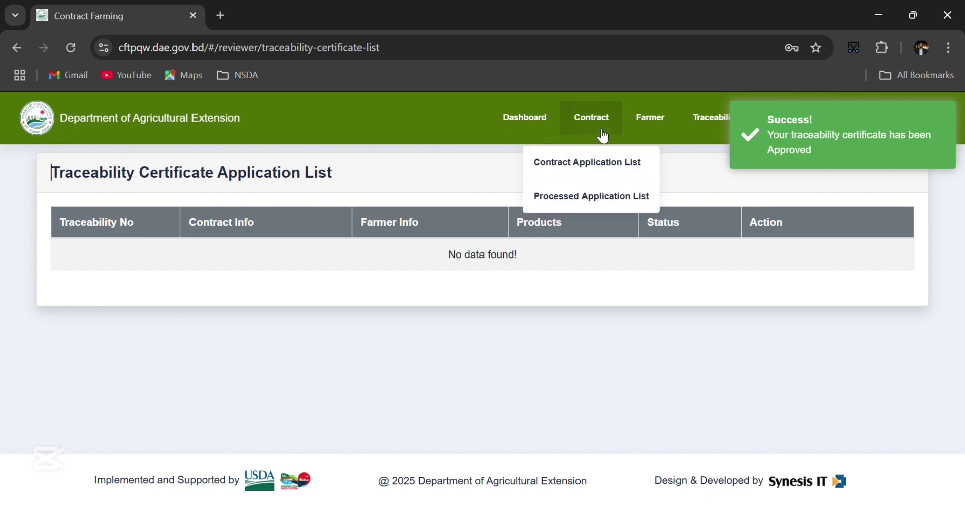
left_click(525, 121)
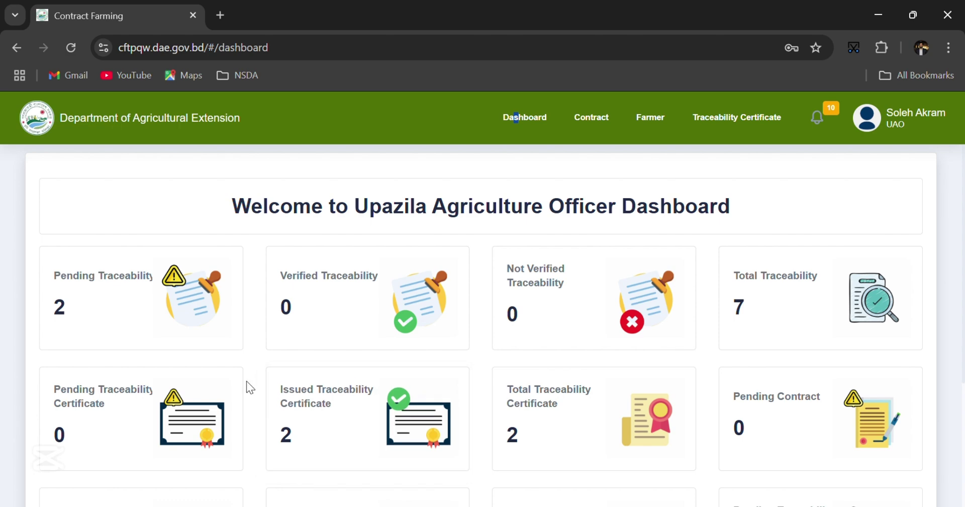
left_click(356, 433)
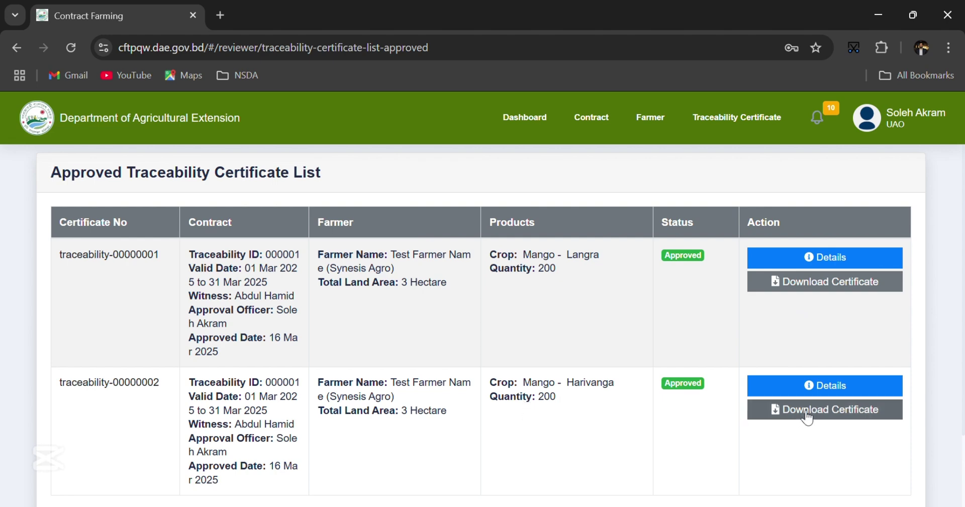
Open the certificate PDF for Mango - Harivanga, look through it and close it to return to the approved certificate list
scroll(753, 344, "down", 2)
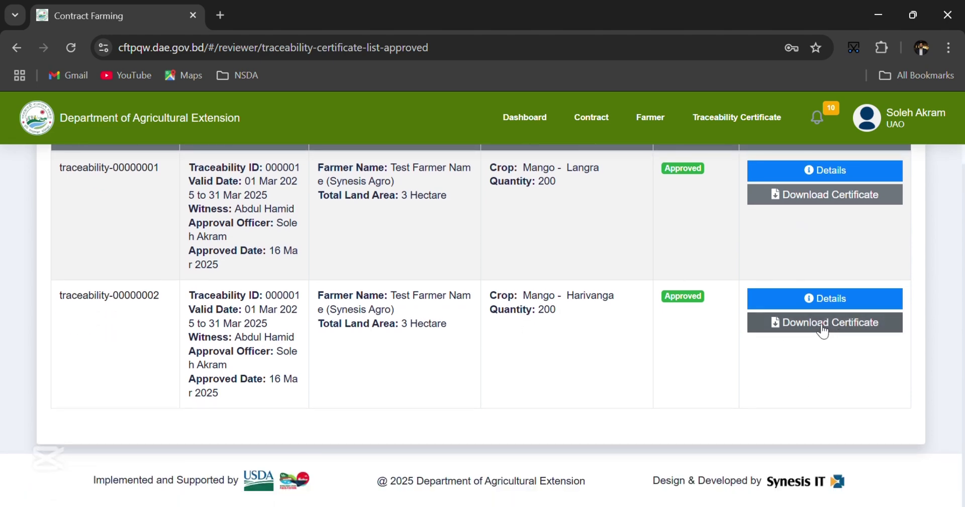
left_click(823, 327)
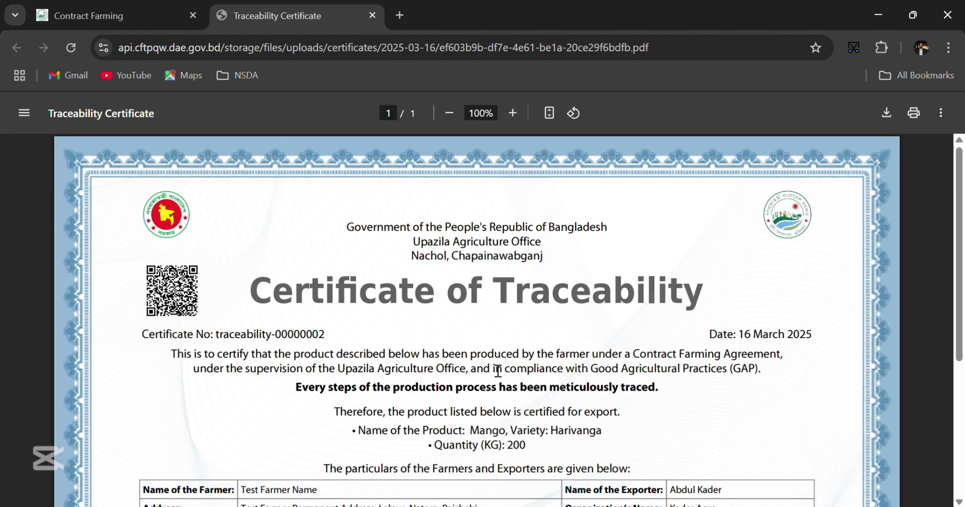
scroll(496, 368, "down", 3)
scroll(489, 364, "up", 5)
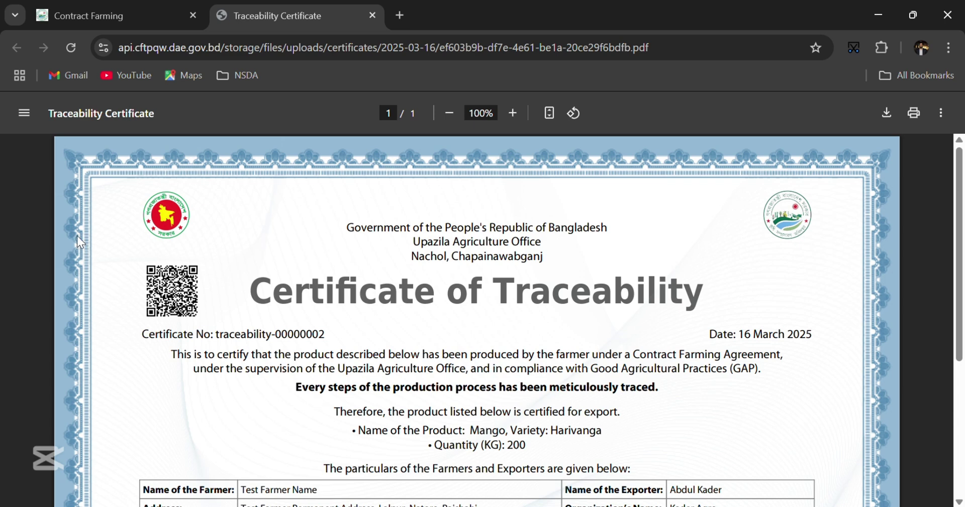
left_click(372, 15)
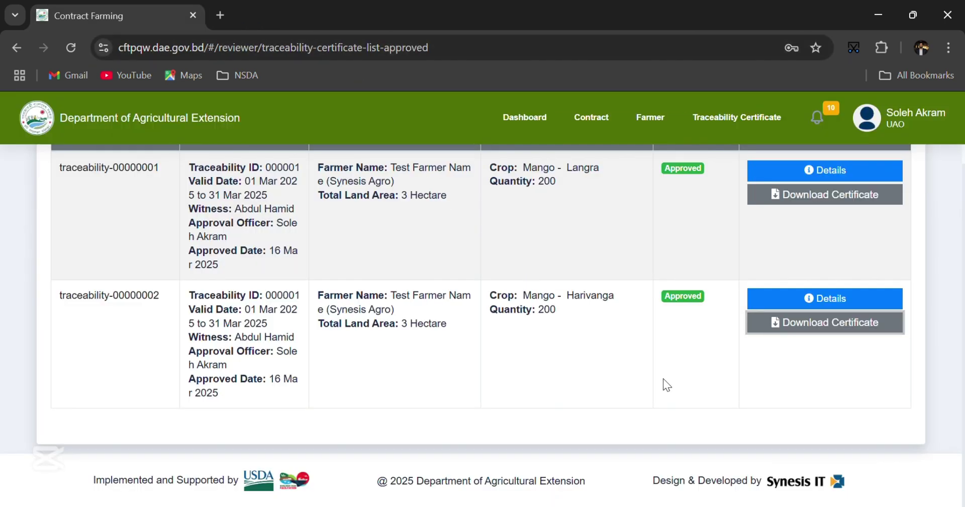
scroll(664, 382, "up", 2)
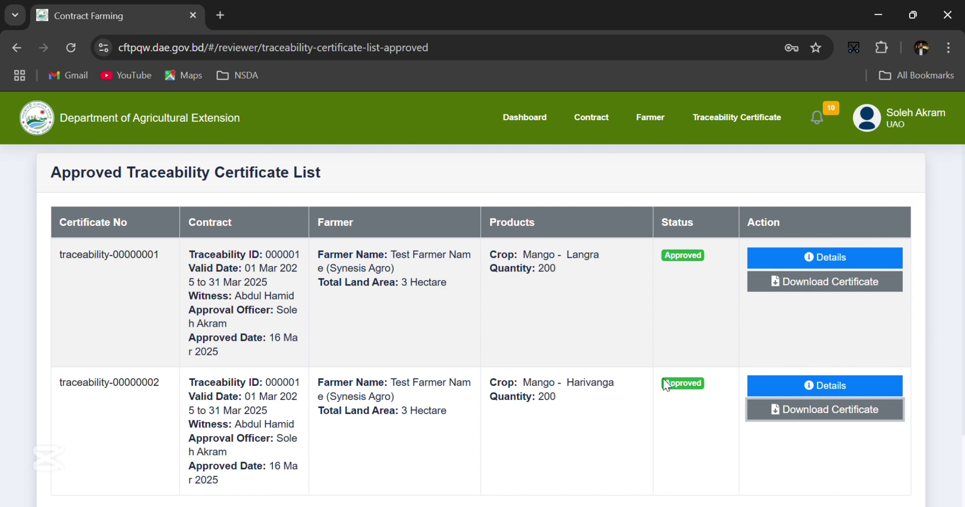